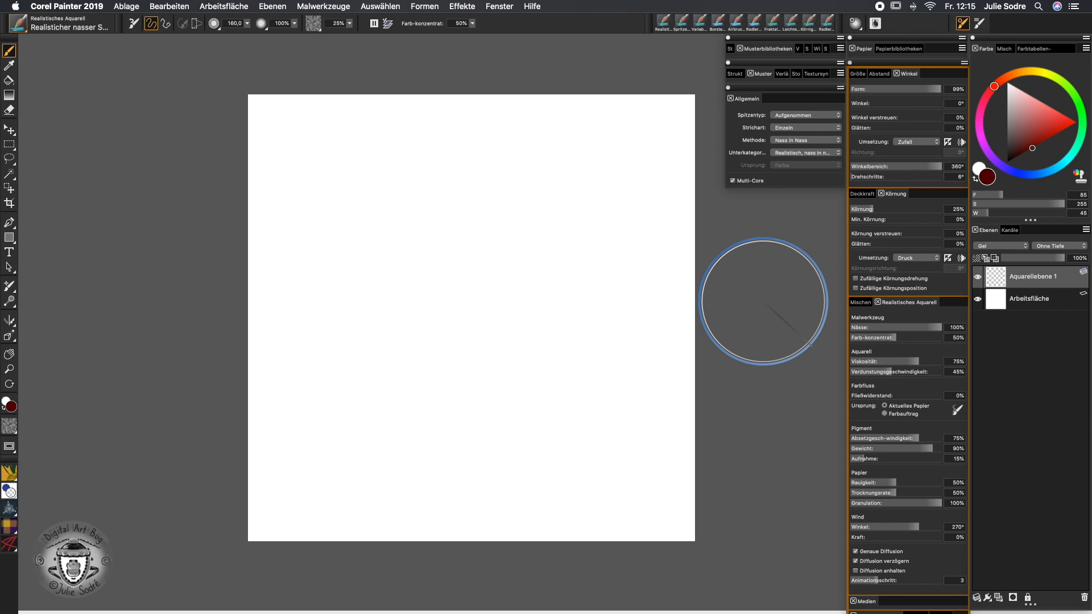
Reorder the brush categories so that Realistisches Aquarell sits directly between Digitales Aquarell and Aquarell
{"action": "left_click", "coordinate": [20, 26]}
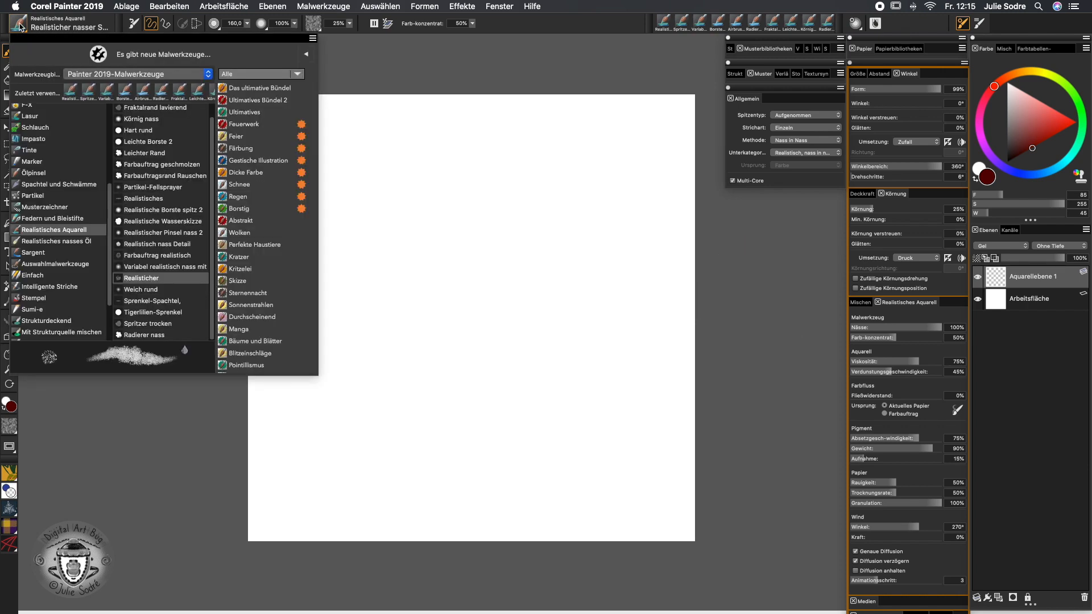
{"action": "scroll", "coordinate": [102, 188], "scroll_direction": "up", "scroll_amount": 5}
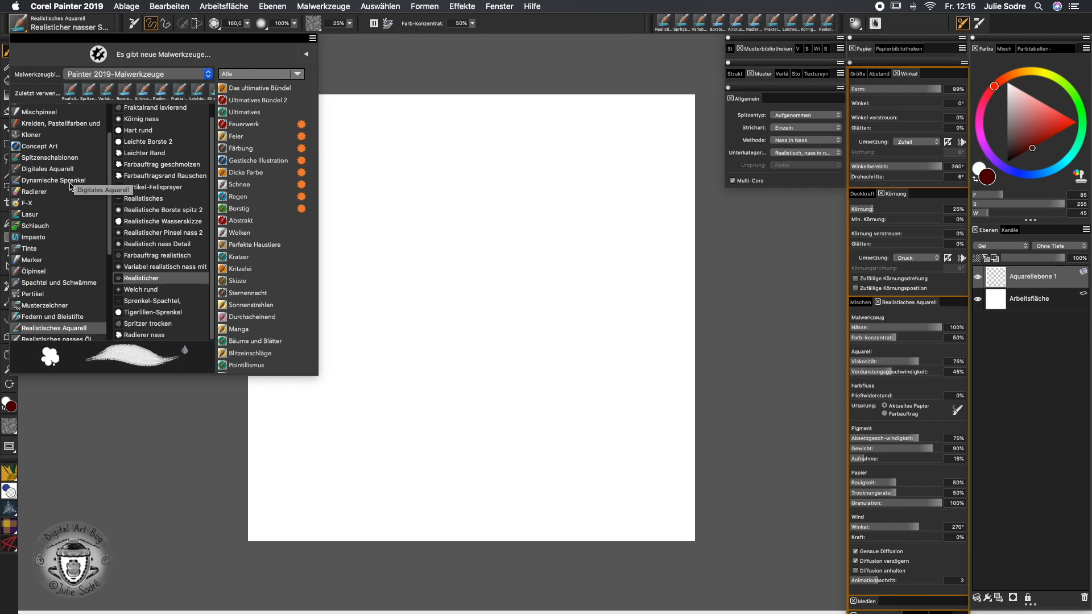
{"action": "left_click_drag", "start_coordinate": [51, 328], "coordinate": [38, 177]}
{"action": "mouse_move", "coordinate": [109, 244]}
{"action": "left_mouse_down"}
{"action": "mouse_move", "coordinate": [108, 299]}
{"action": "mouse_move", "coordinate": [98, 304]}
{"action": "mouse_move", "coordinate": [34, 279]}
{"action": "mouse_move", "coordinate": [31, 125]}
{"action": "mouse_move", "coordinate": [21, 243]}
{"action": "left_mouse_up"}
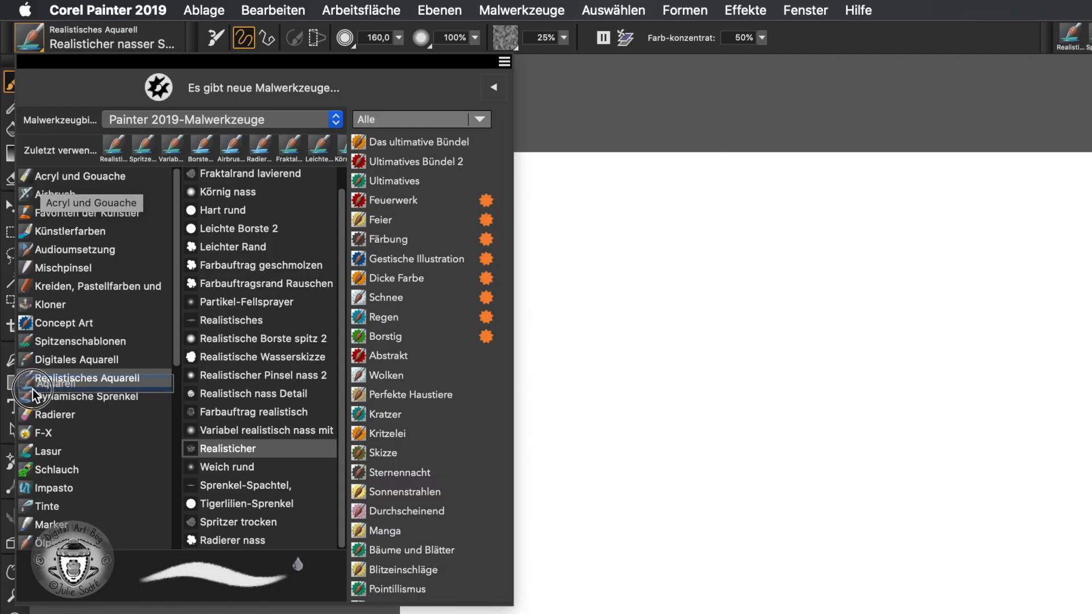
{"action": "left_click_drag", "start_coordinate": [32, 392], "coordinate": [32, 394]}
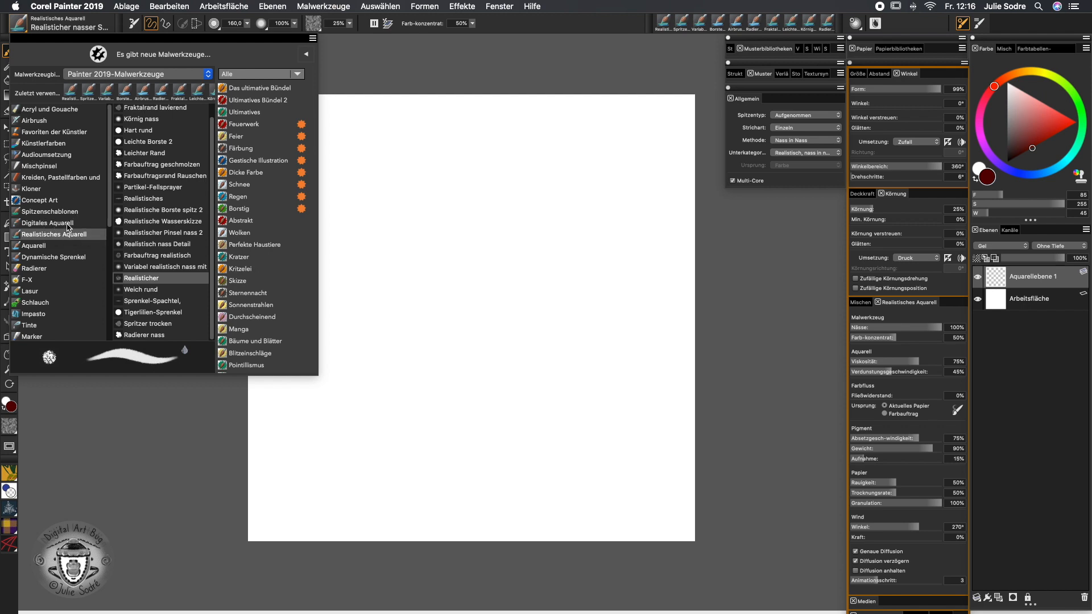
Switch to the Digitales Aquarell brushes and replace the existing watercolour layer with a new standard layer
{"action": "left_click", "coordinate": [69, 225]}
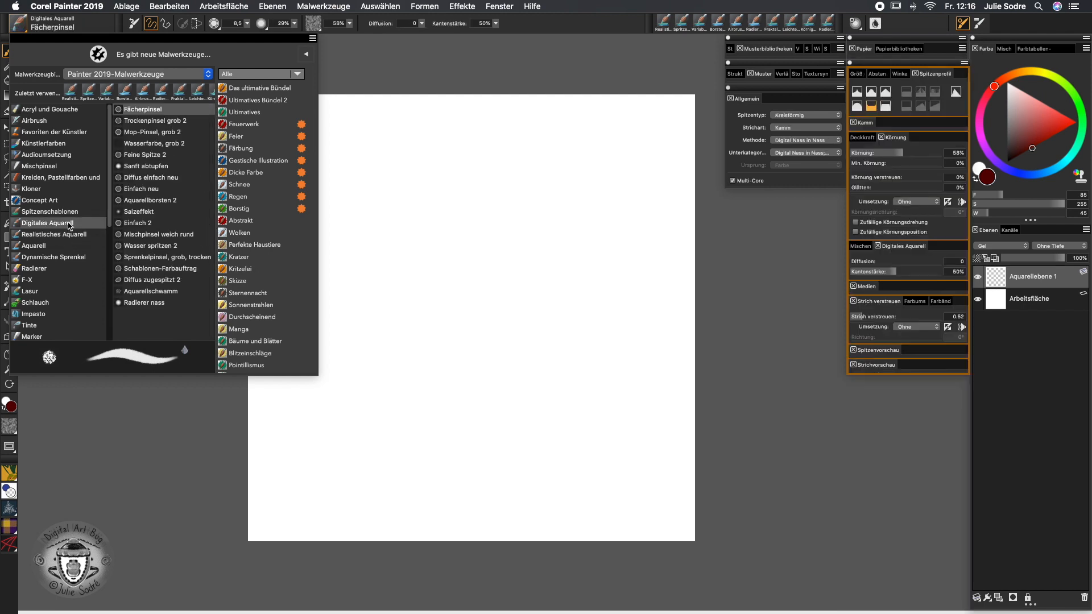
{"action": "left_click", "coordinate": [1084, 597]}
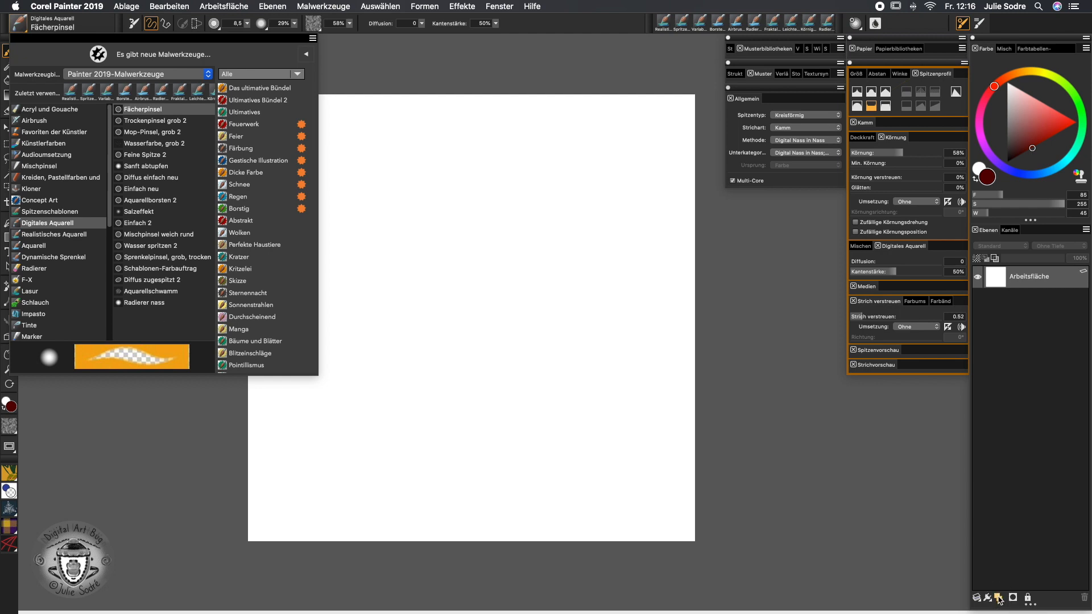
{"action": "left_click", "coordinate": [1012, 598]}
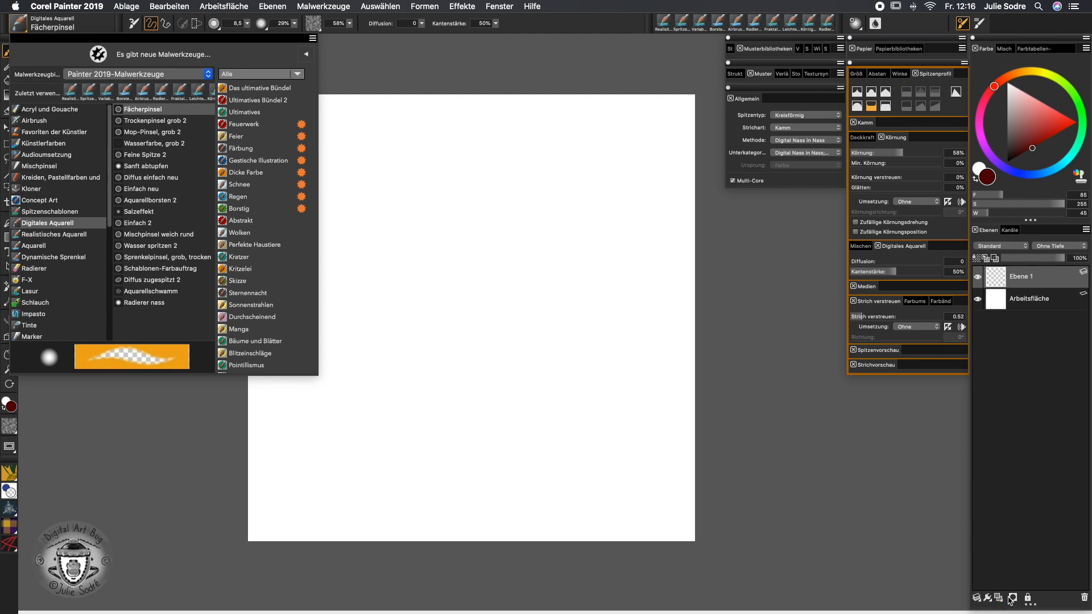
Paint overlapping dark red strokes in the upper middle of the canvas with the Einfach neu brush
{"action": "left_click", "coordinate": [169, 122]}
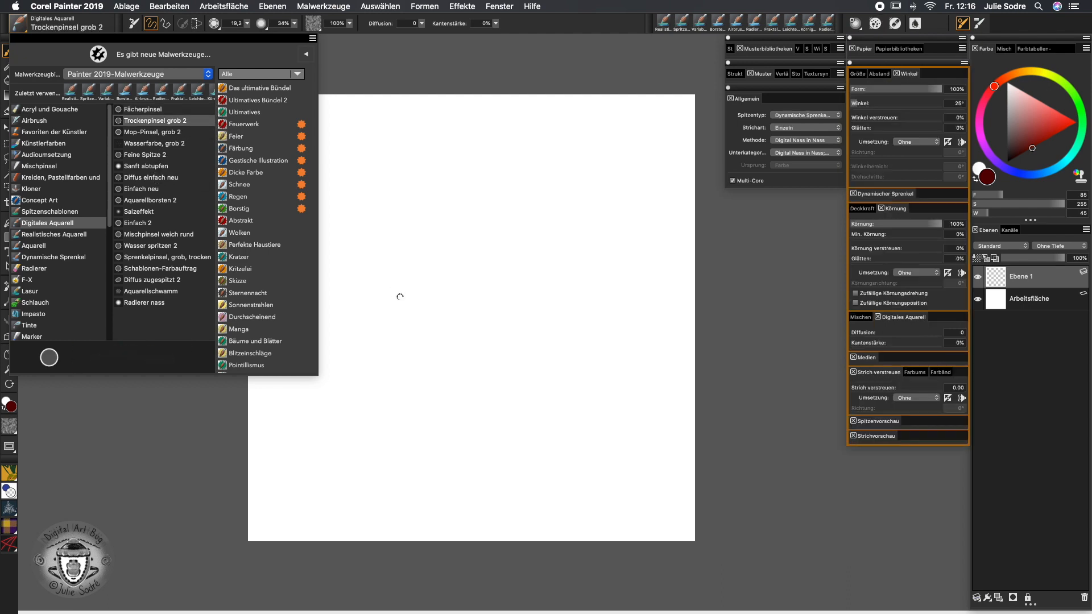
{"action": "left_click", "coordinate": [397, 279]}
{"action": "left_click_drag", "start_coordinate": [353, 339], "coordinate": [577, 246]}
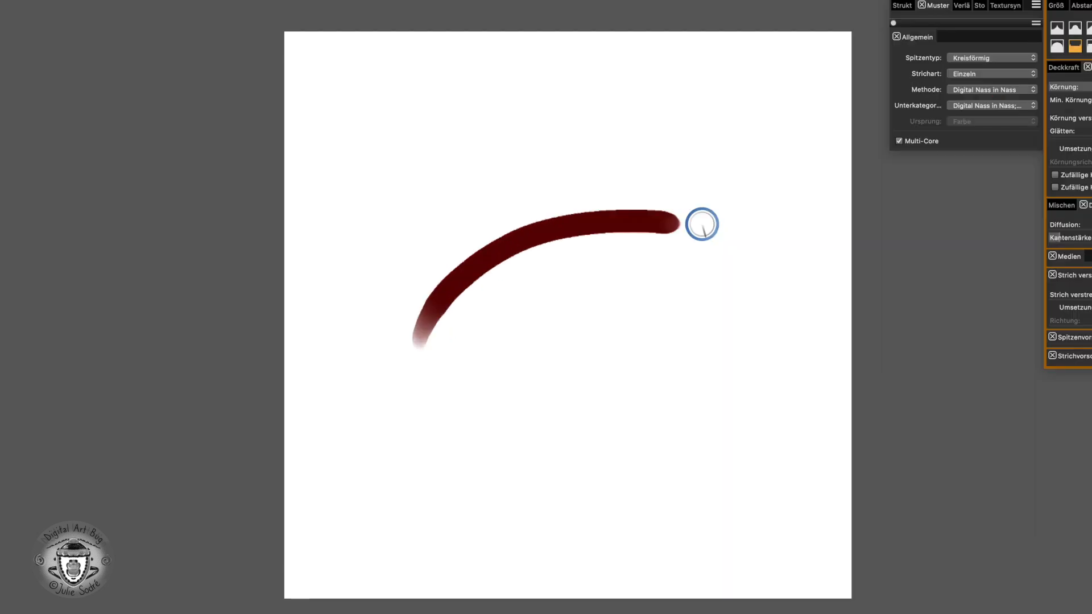
{"action": "mouse_move", "coordinate": [451, 334]}
{"action": "left_mouse_down"}
{"action": "mouse_move", "coordinate": [605, 271]}
{"action": "mouse_move", "coordinate": [721, 272]}
{"action": "left_mouse_up"}
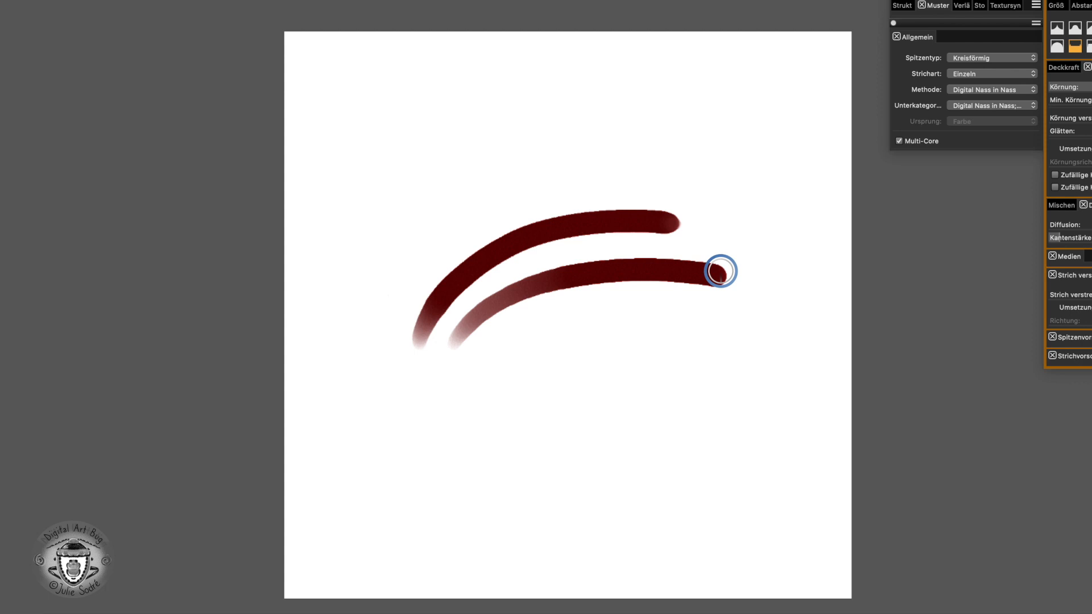
{"action": "mouse_move", "coordinate": [549, 225]}
{"action": "left_mouse_down"}
{"action": "mouse_move", "coordinate": [534, 290]}
{"action": "mouse_move", "coordinate": [606, 282]}
{"action": "mouse_move", "coordinate": [626, 307]}
{"action": "left_mouse_up"}
{"action": "mouse_move", "coordinate": [484, 276]}
{"action": "left_mouse_down"}
{"action": "mouse_move", "coordinate": [547, 230]}
{"action": "mouse_move", "coordinate": [497, 232]}
{"action": "mouse_move", "coordinate": [453, 259]}
{"action": "mouse_move", "coordinate": [506, 266]}
{"action": "mouse_move", "coordinate": [422, 339]}
{"action": "mouse_move", "coordinate": [590, 303]}
{"action": "mouse_move", "coordinate": [575, 313]}
{"action": "mouse_move", "coordinate": [590, 317]}
{"action": "mouse_move", "coordinate": [527, 308]}
{"action": "mouse_move", "coordinate": [565, 302]}
{"action": "mouse_move", "coordinate": [597, 319]}
{"action": "mouse_move", "coordinate": [603, 261]}
{"action": "mouse_move", "coordinate": [500, 304]}
{"action": "left_mouse_up"}
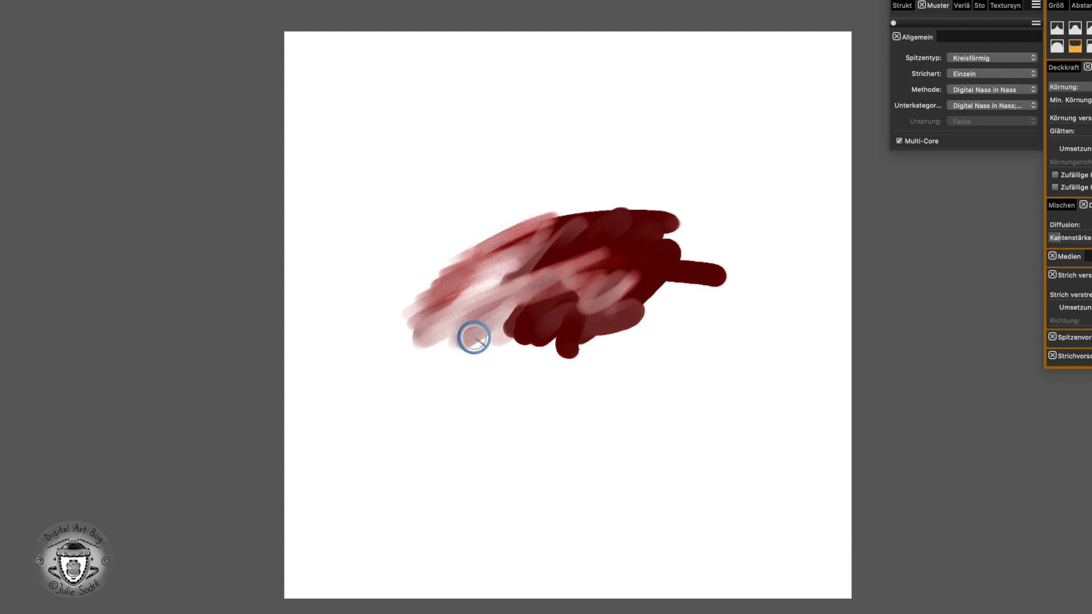
Paint an arc above the red area and layered strokes and patches over and below it with the Fächerpinsel
{"action": "left_click", "coordinate": [26, 29]}
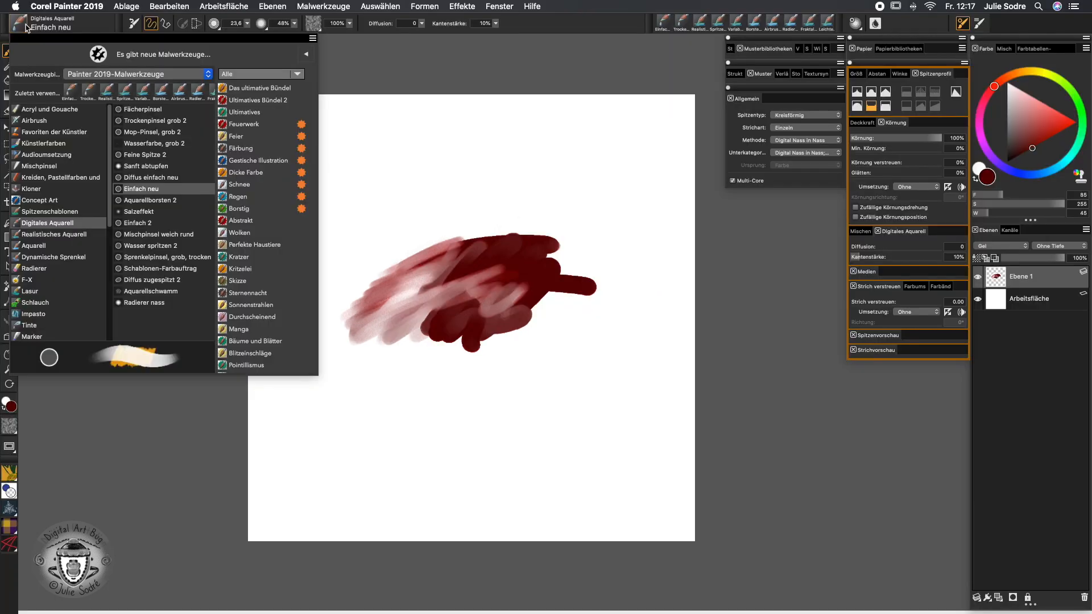
{"action": "left_click", "coordinate": [143, 109]}
{"action": "mouse_move", "coordinate": [321, 289]}
{"action": "left_mouse_down"}
{"action": "mouse_move", "coordinate": [365, 249]}
{"action": "mouse_move", "coordinate": [488, 195]}
{"action": "mouse_move", "coordinate": [638, 215]}
{"action": "left_mouse_up"}
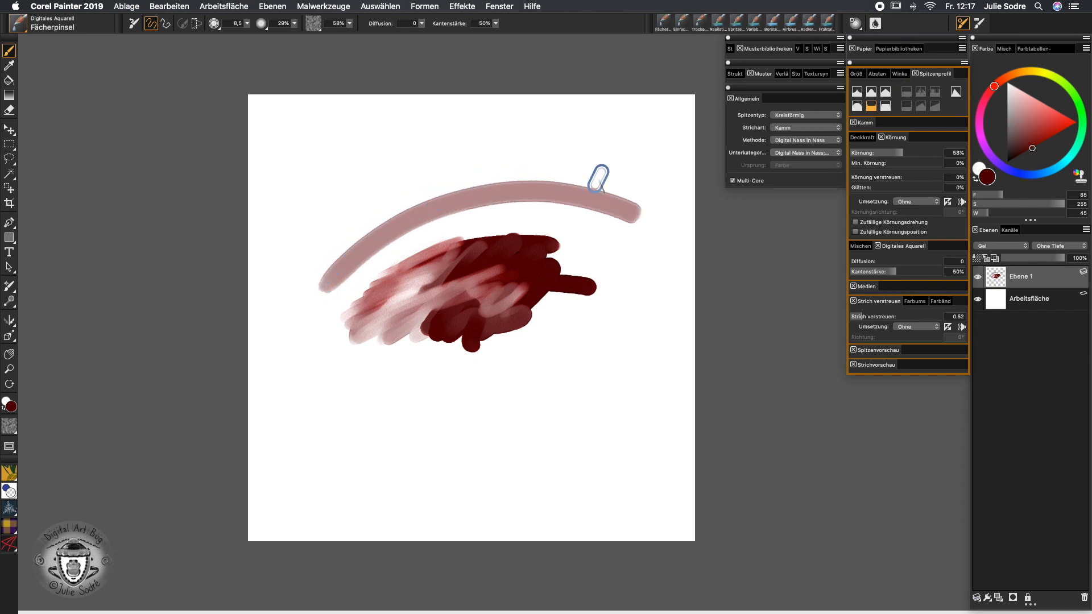
{"action": "mouse_move", "coordinate": [341, 369]}
{"action": "left_mouse_down"}
{"action": "mouse_move", "coordinate": [427, 312]}
{"action": "mouse_move", "coordinate": [336, 388]}
{"action": "mouse_move", "coordinate": [341, 416]}
{"action": "mouse_move", "coordinate": [396, 446]}
{"action": "mouse_move", "coordinate": [558, 345]}
{"action": "mouse_move", "coordinate": [485, 394]}
{"action": "left_mouse_up"}
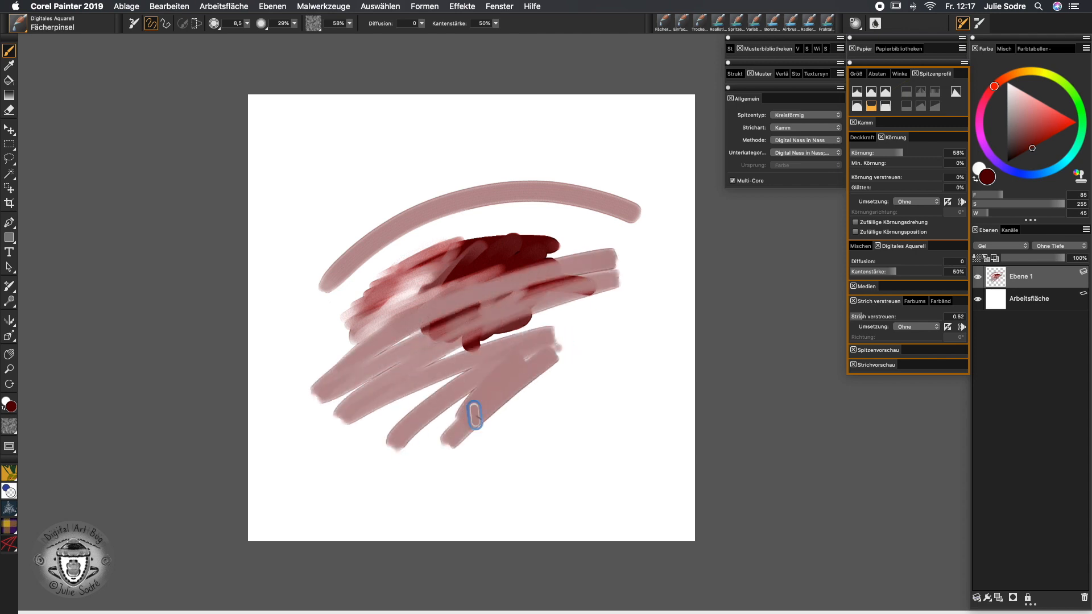
{"action": "mouse_move", "coordinate": [534, 313]}
{"action": "left_mouse_down"}
{"action": "mouse_move", "coordinate": [463, 374]}
{"action": "mouse_move", "coordinate": [547, 339]}
{"action": "mouse_move", "coordinate": [556, 360]}
{"action": "left_mouse_up"}
{"action": "mouse_move", "coordinate": [450, 291]}
{"action": "left_mouse_down"}
{"action": "mouse_move", "coordinate": [484, 250]}
{"action": "mouse_move", "coordinate": [470, 297]}
{"action": "mouse_move", "coordinate": [560, 300]}
{"action": "mouse_move", "coordinate": [558, 317]}
{"action": "mouse_move", "coordinate": [596, 337]}
{"action": "left_mouse_up"}
{"action": "mouse_move", "coordinate": [495, 405]}
{"action": "left_mouse_down"}
{"action": "mouse_move", "coordinate": [501, 436]}
{"action": "mouse_move", "coordinate": [540, 431]}
{"action": "mouse_move", "coordinate": [547, 443]}
{"action": "mouse_move", "coordinate": [536, 406]}
{"action": "mouse_move", "coordinate": [571, 398]}
{"action": "mouse_move", "coordinate": [579, 406]}
{"action": "mouse_move", "coordinate": [483, 394]}
{"action": "mouse_move", "coordinate": [475, 411]}
{"action": "mouse_move", "coordinate": [523, 370]}
{"action": "mouse_move", "coordinate": [499, 416]}
{"action": "mouse_move", "coordinate": [552, 397]}
{"action": "mouse_move", "coordinate": [554, 427]}
{"action": "mouse_move", "coordinate": [581, 392]}
{"action": "mouse_move", "coordinate": [563, 415]}
{"action": "mouse_move", "coordinate": [567, 441]}
{"action": "left_mouse_up"}
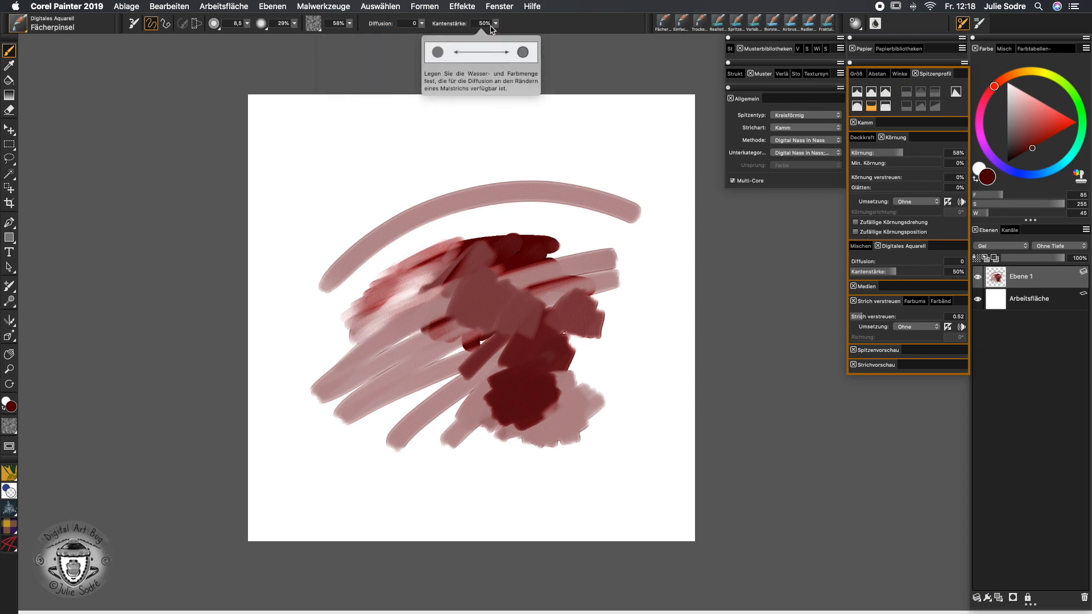
Reduce the Fächerpinsel's Kantenstärke to 0%
{"action": "left_click", "coordinate": [495, 24]}
{"action": "left_click_drag", "start_coordinate": [493, 34], "coordinate": [492, 34]}
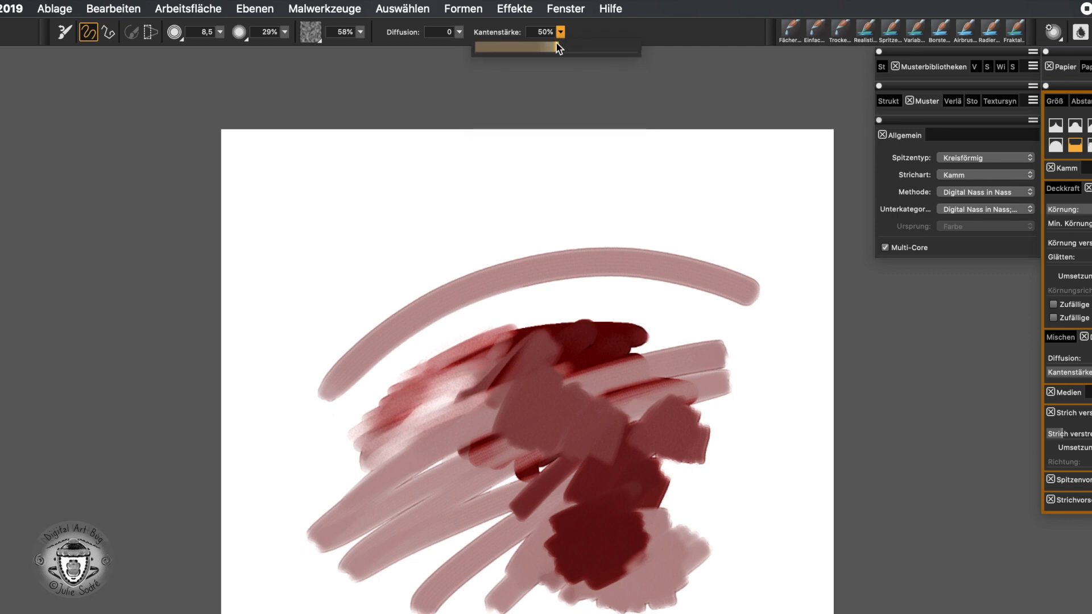
{"action": "left_click_drag", "start_coordinate": [554, 50], "coordinate": [481, 60]}
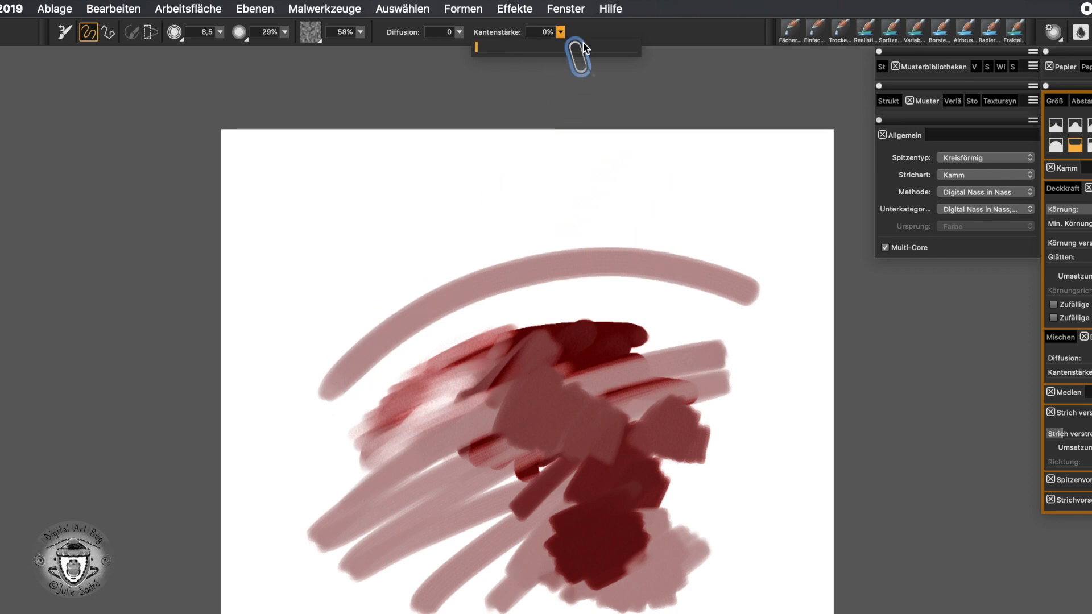
Paint more Fächerpinsel strokes in the lower part of the canvas, trying Kantenstärke at 74% and 49%
{"action": "left_click_drag", "start_coordinate": [560, 32], "coordinate": [687, 31]}
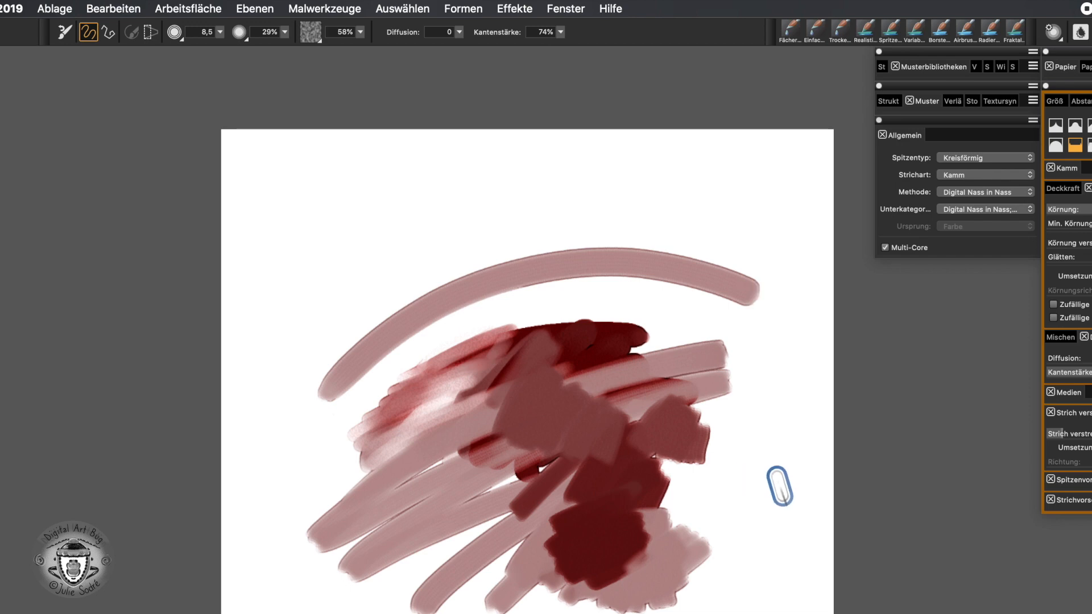
{"action": "mouse_move", "coordinate": [723, 516]}
{"action": "left_mouse_down"}
{"action": "mouse_move", "coordinate": [737, 511]}
{"action": "mouse_move", "coordinate": [728, 581]}
{"action": "left_mouse_up"}
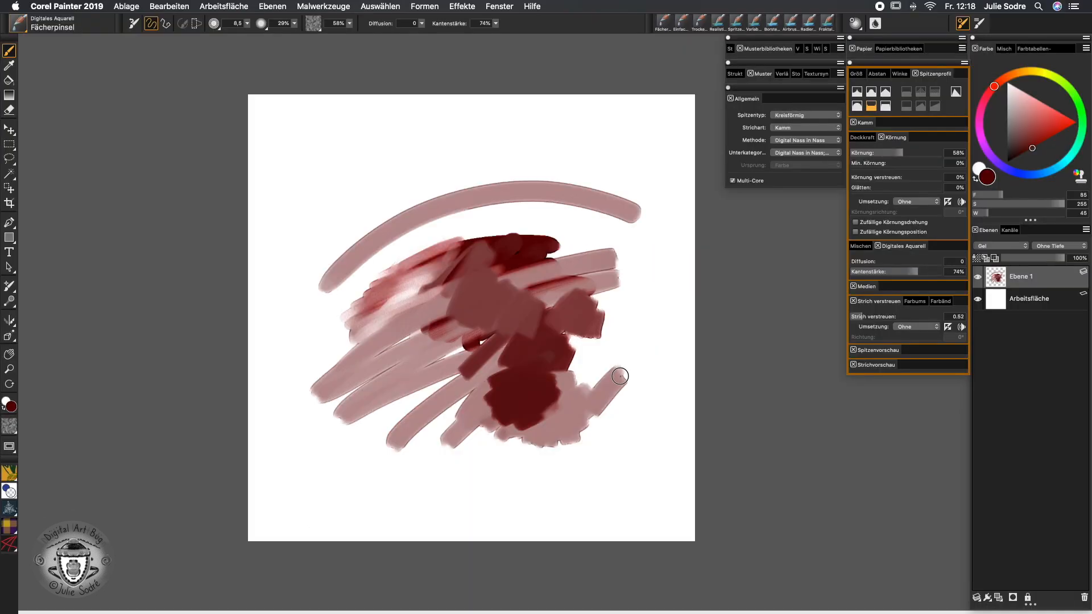
{"action": "mouse_move", "coordinate": [584, 441]}
{"action": "left_mouse_down"}
{"action": "mouse_move", "coordinate": [547, 450]}
{"action": "mouse_move", "coordinate": [604, 452]}
{"action": "mouse_move", "coordinate": [609, 469]}
{"action": "mouse_move", "coordinate": [595, 505]}
{"action": "left_mouse_up"}
{"action": "left_click_drag", "start_coordinate": [496, 27], "coordinate": [468, 34]}
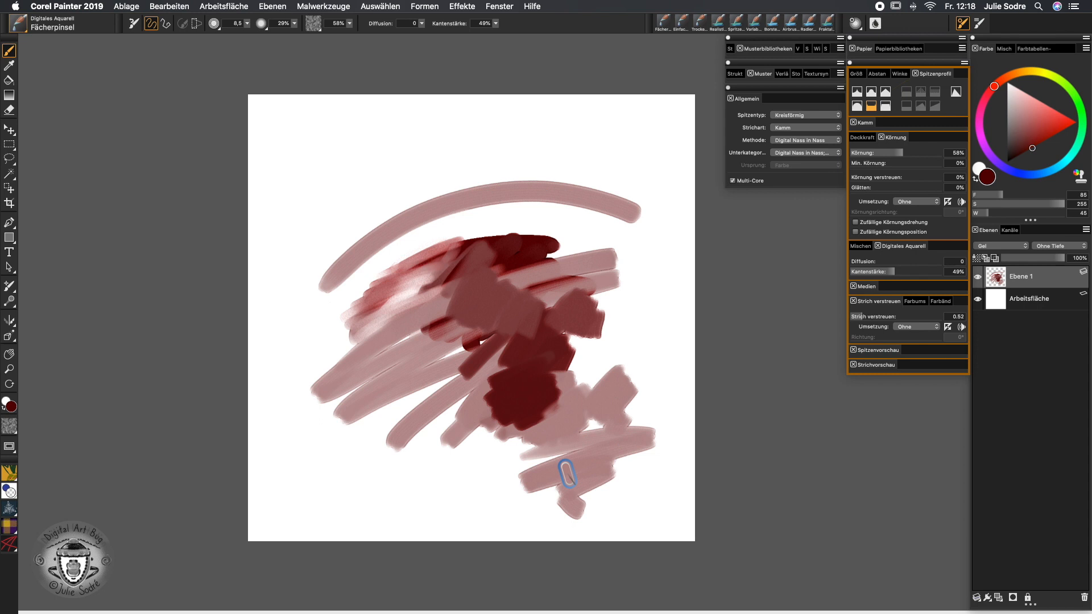
{"action": "left_click_drag", "start_coordinate": [461, 484], "coordinate": [492, 458]}
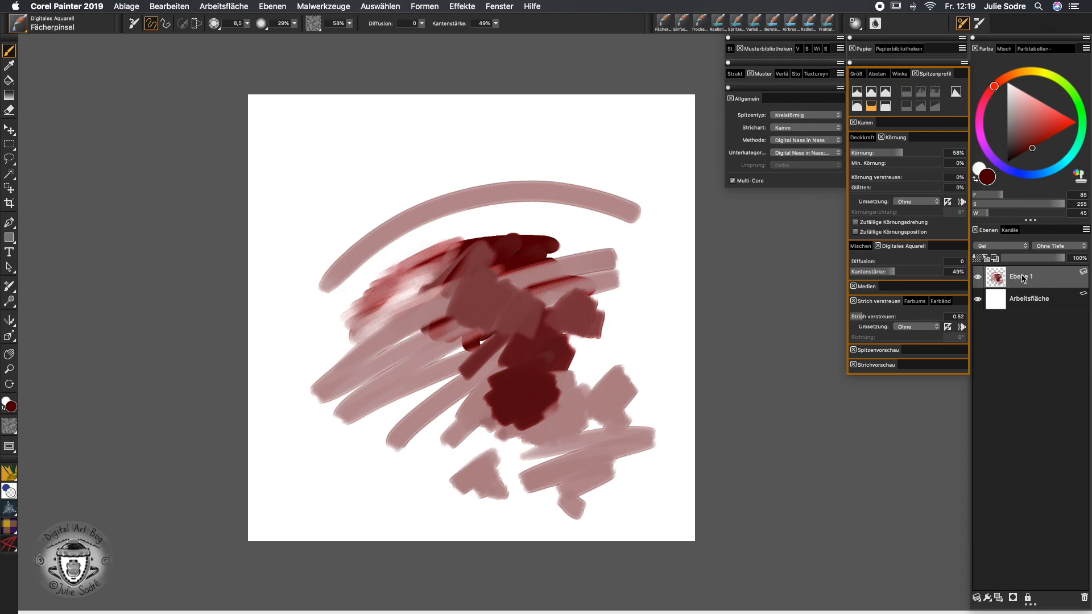
Dab a textured red area over the upper strokes with the Aquarellschwamm brush
{"action": "left_click", "coordinate": [20, 23]}
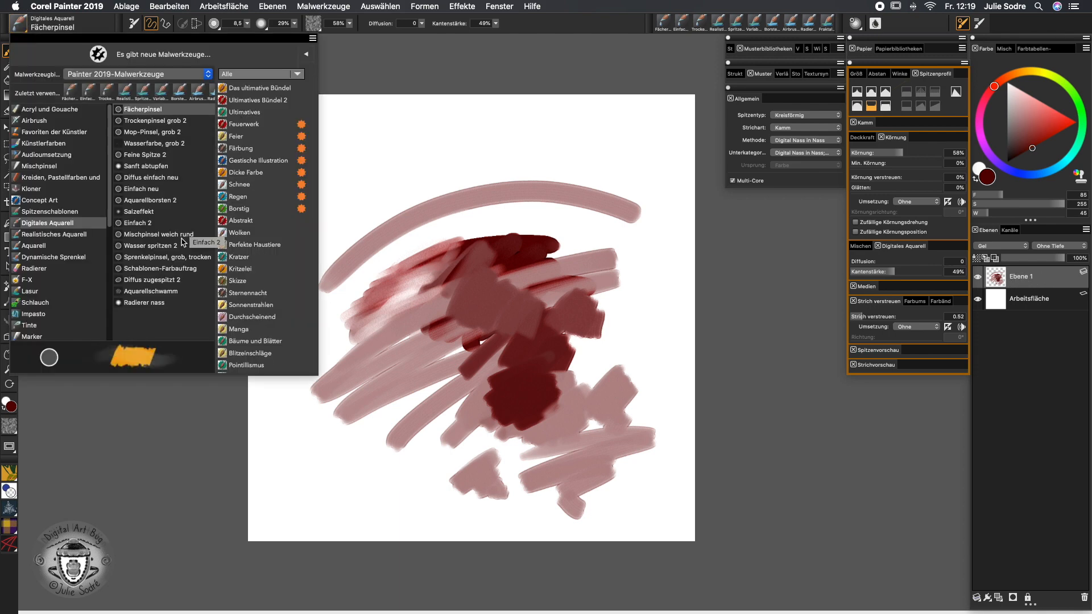
{"action": "left_click", "coordinate": [166, 292]}
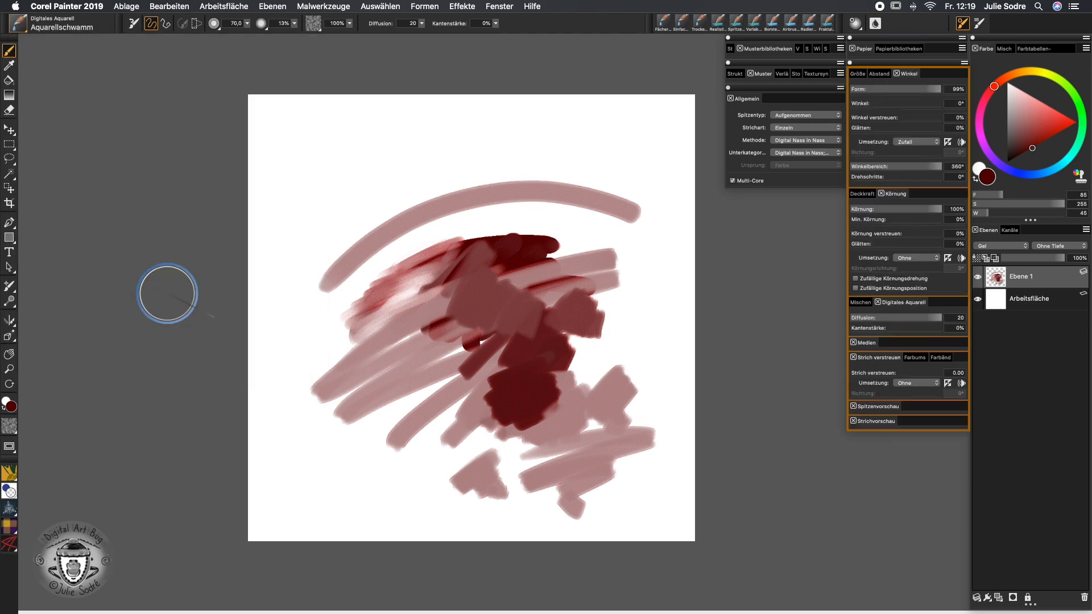
{"action": "mouse_move", "coordinate": [367, 213]}
{"action": "left_mouse_down"}
{"action": "mouse_move", "coordinate": [355, 293]}
{"action": "mouse_move", "coordinate": [392, 244]}
{"action": "mouse_move", "coordinate": [425, 235]}
{"action": "mouse_move", "coordinate": [458, 249]}
{"action": "mouse_move", "coordinate": [502, 197]}
{"action": "mouse_move", "coordinate": [562, 248]}
{"action": "left_mouse_up"}
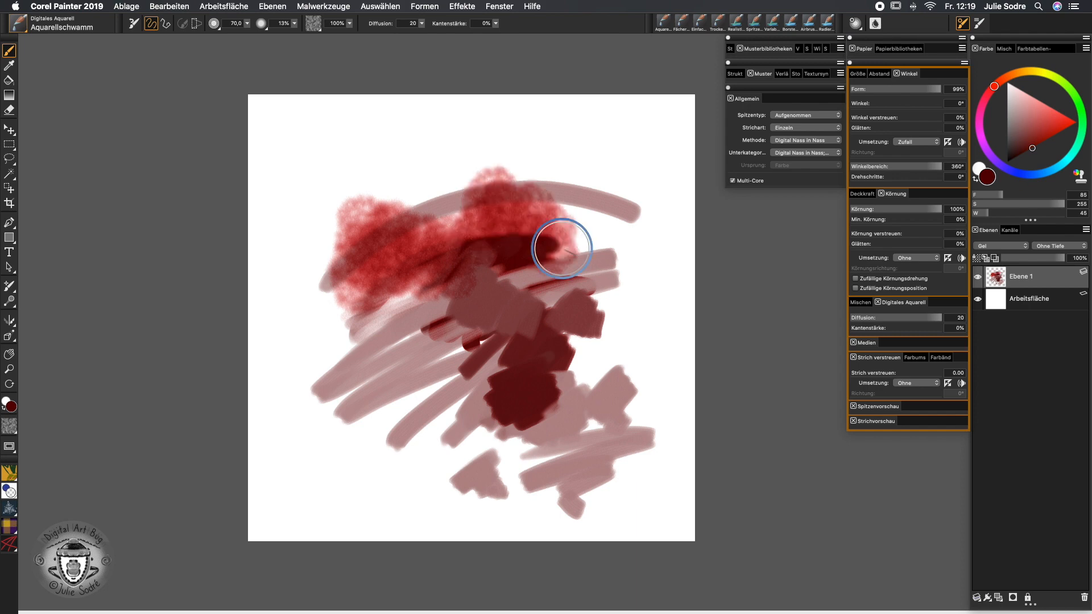
Paint a light zigzag stroke over the red sponge texture with the Aquarellborsten 2 brush
{"action": "left_click", "coordinate": [19, 23]}
{"action": "left_click", "coordinate": [162, 202]}
{"action": "mouse_move", "coordinate": [426, 183]}
{"action": "left_mouse_down"}
{"action": "mouse_move", "coordinate": [454, 192]}
{"action": "mouse_move", "coordinate": [472, 242]}
{"action": "left_mouse_up"}
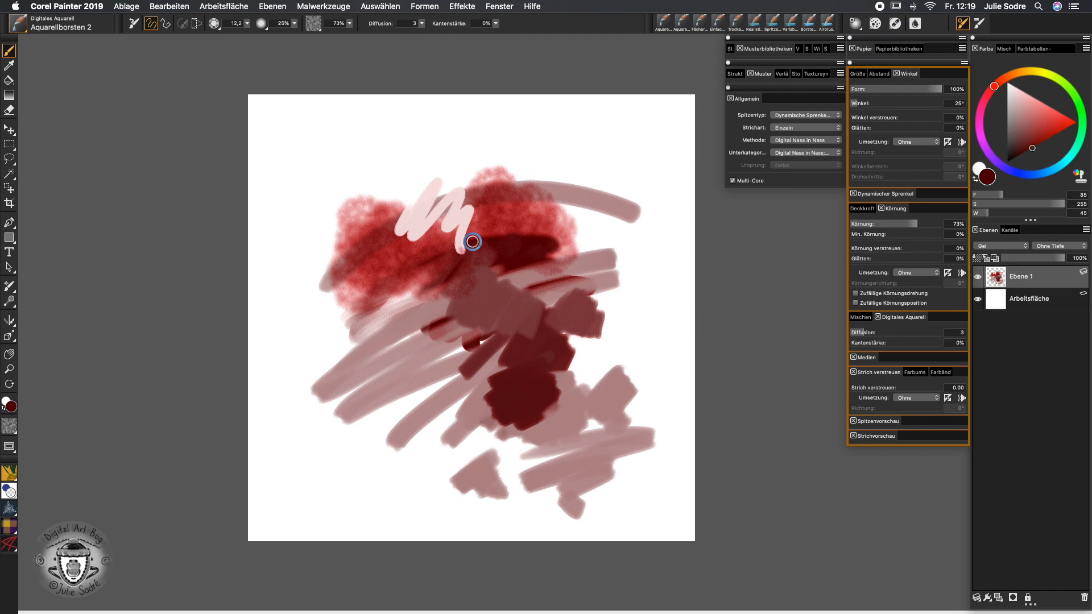
Sprinkle light salt speckles over the dark patches in the middle and lower strokes with the Salzeffekt brush
{"action": "left_click", "coordinate": [20, 25]}
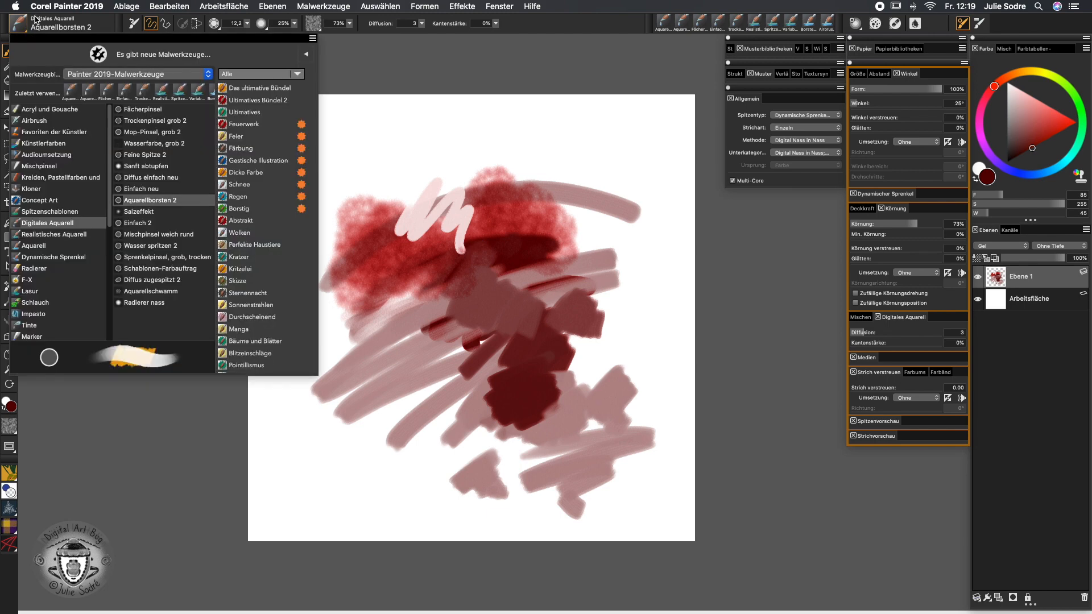
{"action": "left_click", "coordinate": [146, 211]}
{"action": "mouse_move", "coordinate": [485, 302]}
{"action": "left_mouse_down"}
{"action": "mouse_move", "coordinate": [463, 312]}
{"action": "mouse_move", "coordinate": [549, 367]}
{"action": "left_mouse_up"}
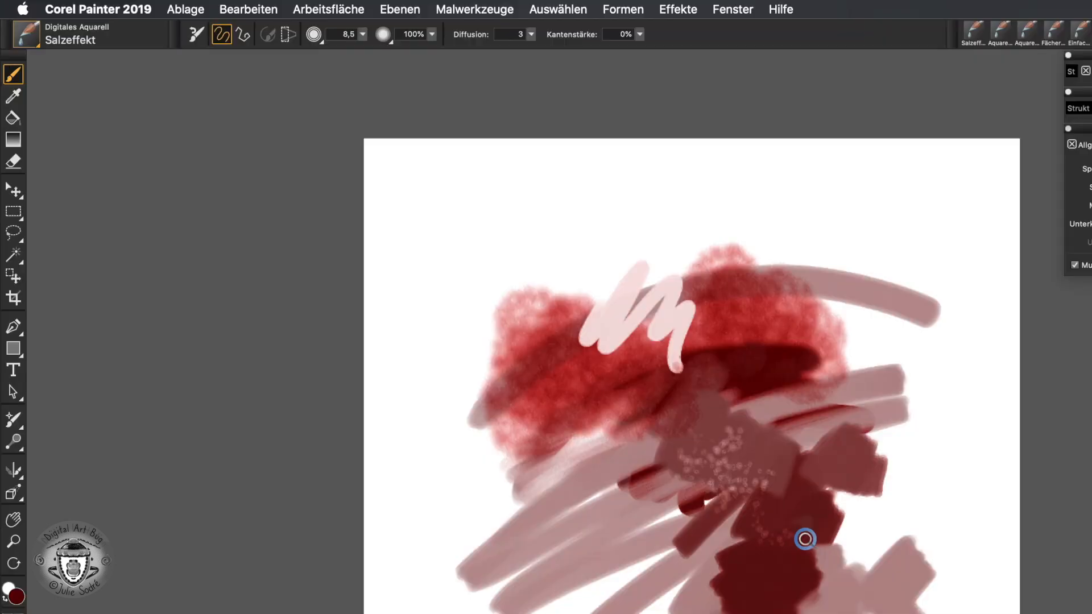
{"action": "left_click", "coordinate": [19, 23]}
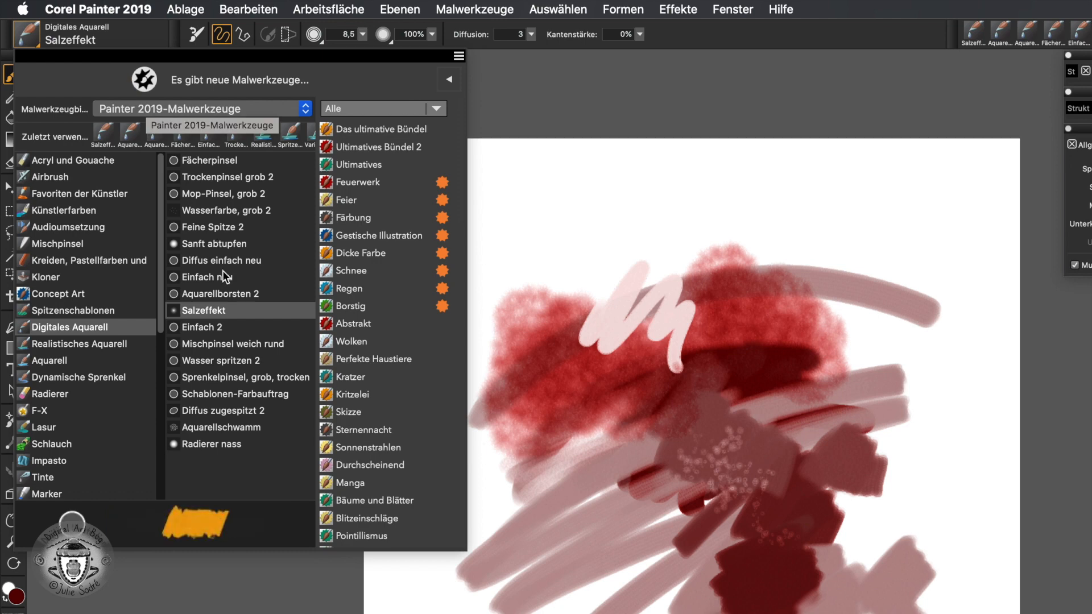
{"action": "left_click_drag", "start_coordinate": [831, 490], "coordinate": [736, 612]}
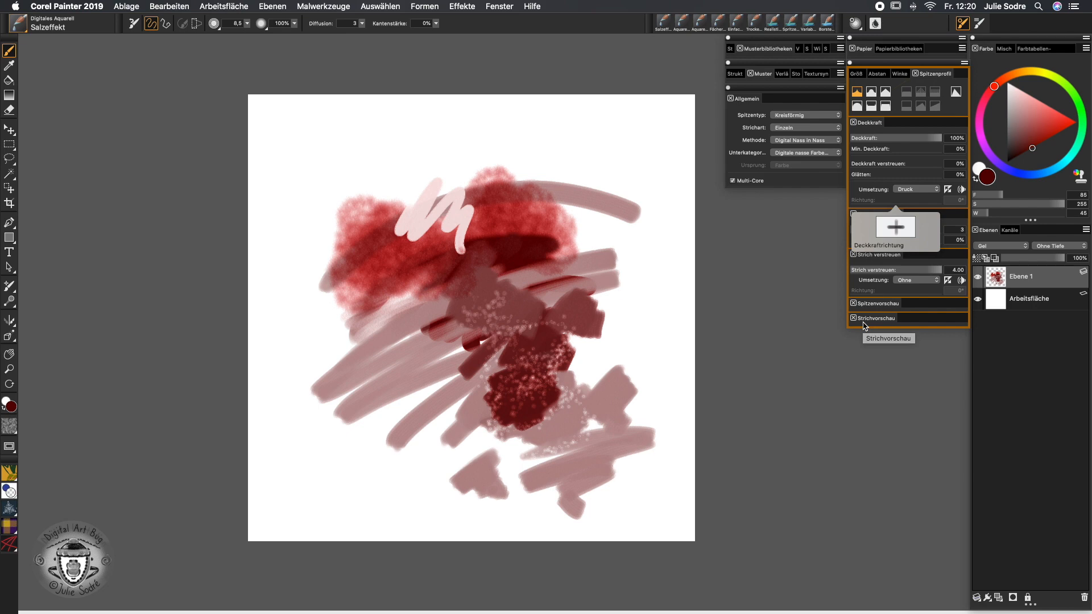
Switch to the Spritzer trocken brush of the Realistisches Aquarell category and create a watercolour layer with it
{"action": "left_click", "coordinate": [18, 23]}
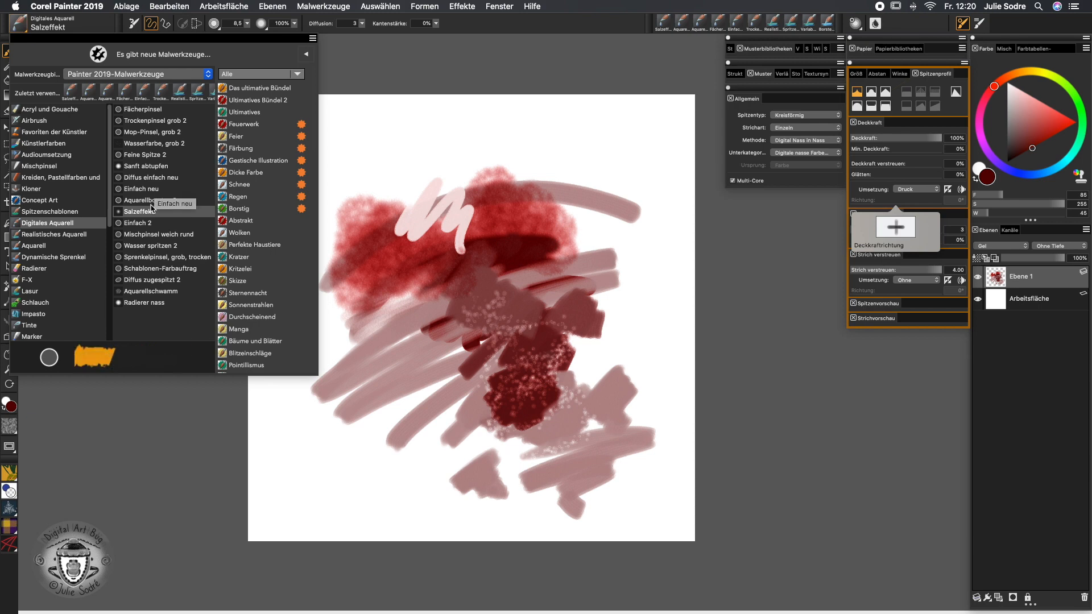
{"action": "left_click", "coordinate": [63, 235]}
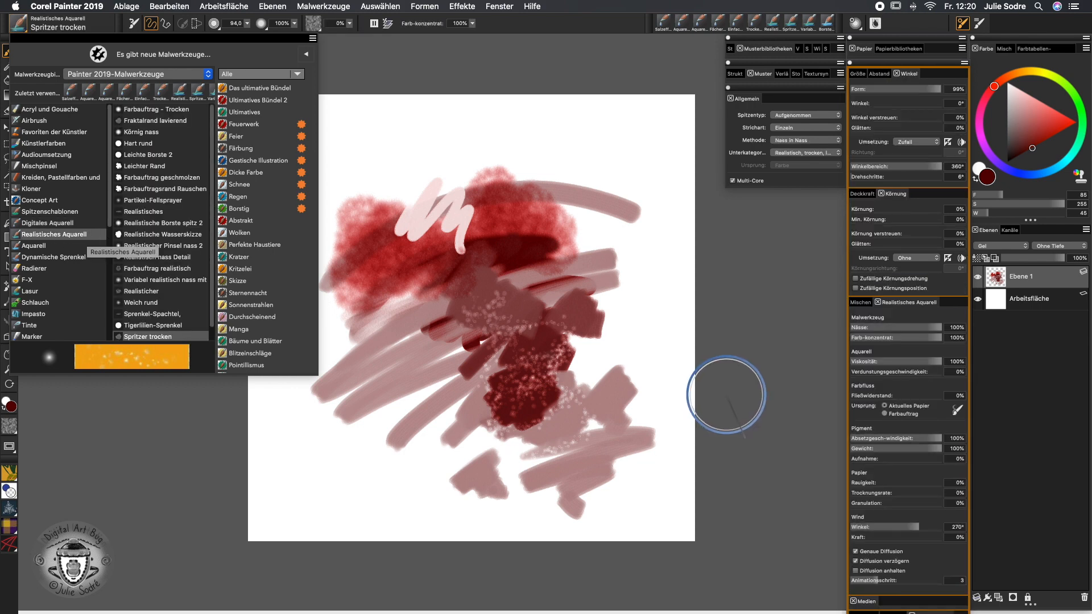
{"action": "left_click", "coordinate": [731, 397]}
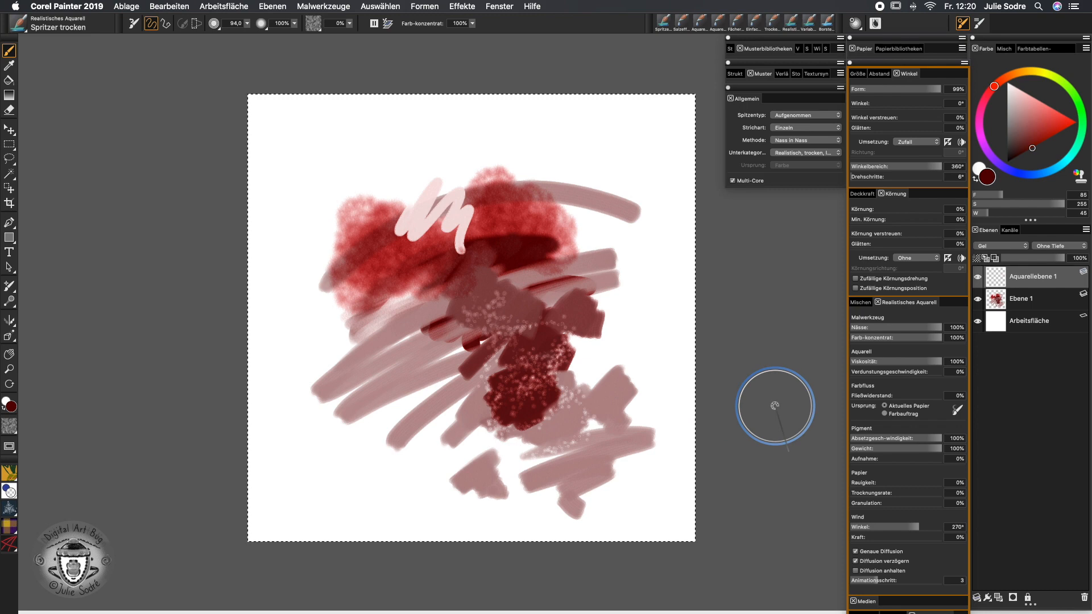
Clear all painted content from the layer Ebene 1
{"action": "left_click", "coordinate": [1024, 300]}
{"action": "key", "text": "super+a"}
{"action": "key", "text": "Delete"}
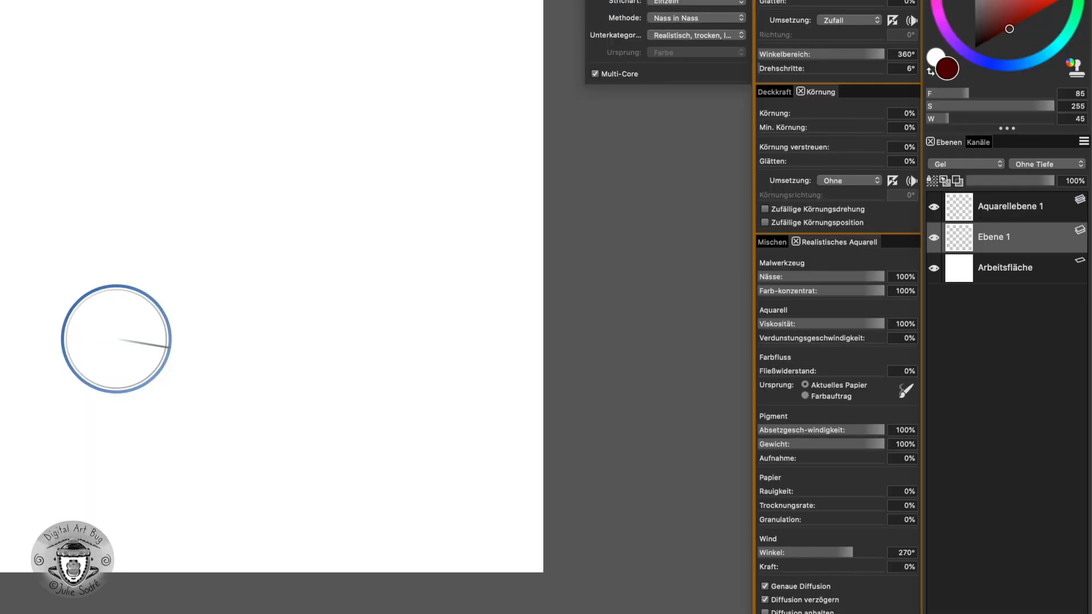
Splatter red blots diagonally across the canvas with the Spritzer trocken brush, and open the brush selection
{"action": "mouse_move", "coordinate": [103, 323]}
{"action": "left_mouse_down"}
{"action": "mouse_move", "coordinate": [184, 262]}
{"action": "mouse_move", "coordinate": [279, 224]}
{"action": "mouse_move", "coordinate": [369, 194]}
{"action": "left_mouse_up"}
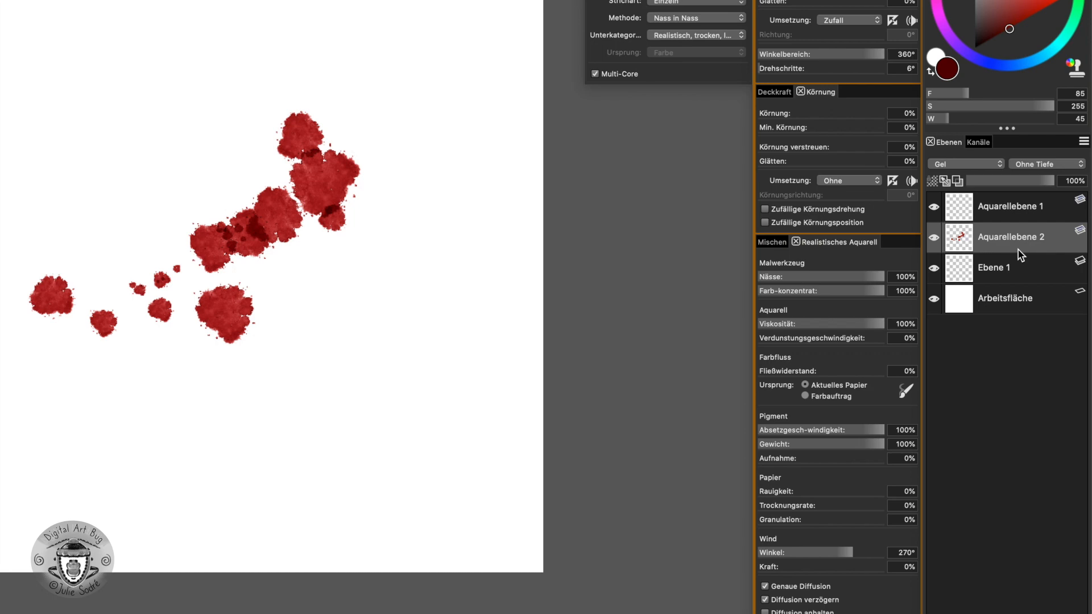
{"action": "left_click", "coordinate": [22, 20]}
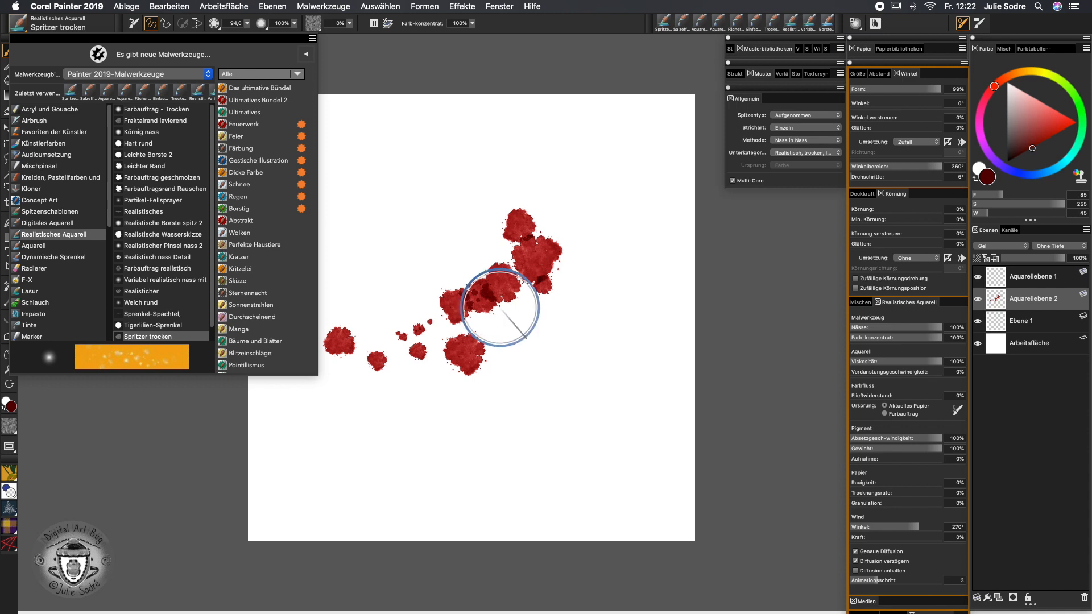
Clear the red splatters from Aquarellebene 2 and select the Fraktalrand lavierend brush
{"action": "key", "text": "super+a"}
{"action": "key", "text": "BackSpace"}
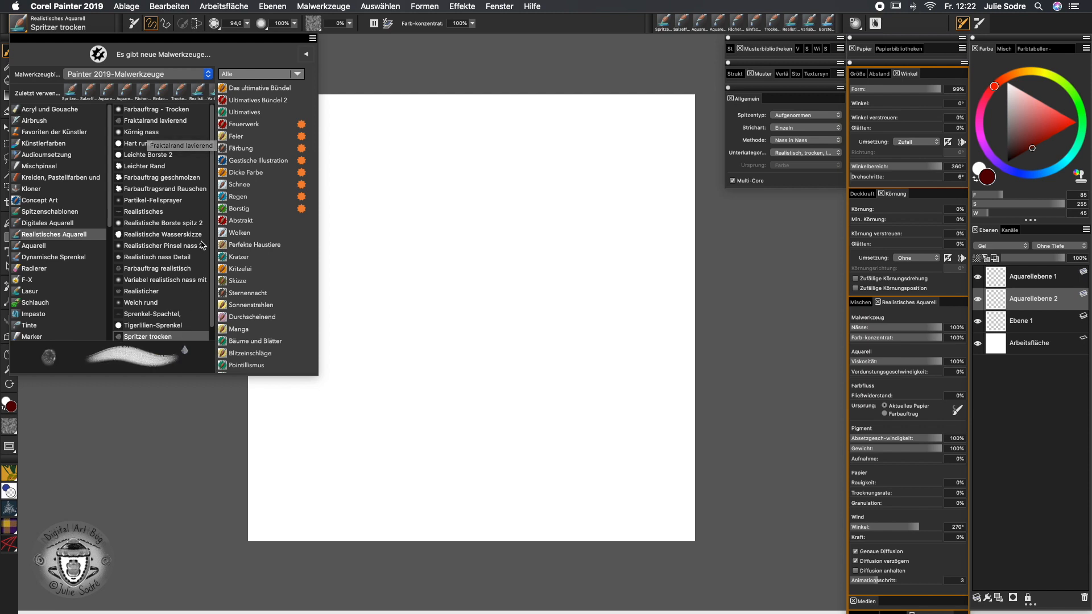
{"action": "left_click", "coordinate": [140, 122]}
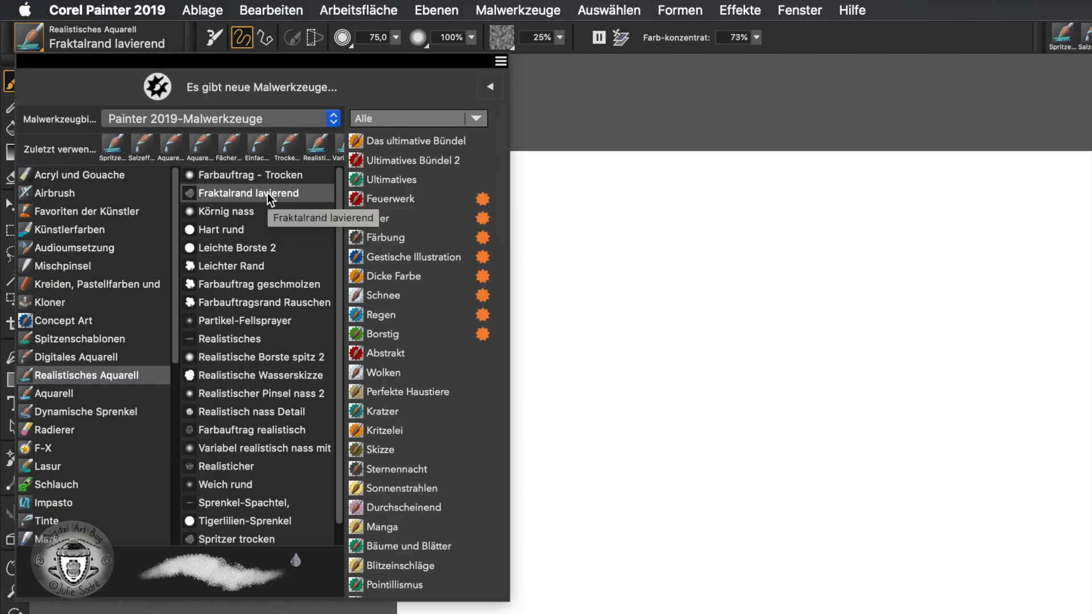
Switch to the Painter 2015-Malwerkzeuge brush library and select the Fraktal trocken brush in its Realistisches Aquarell category
{"action": "left_click", "coordinate": [333, 118]}
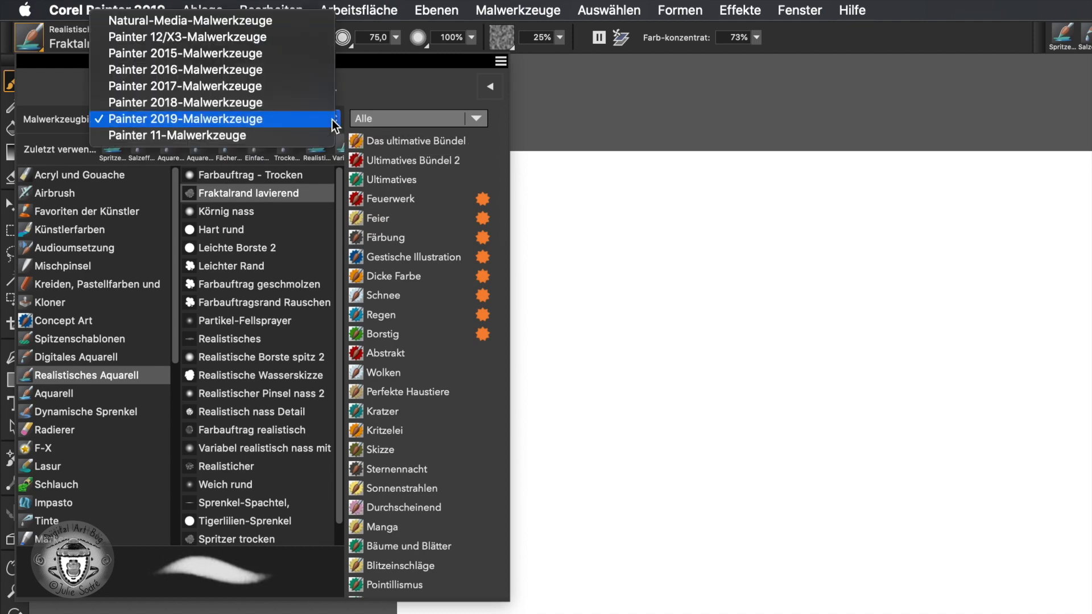
{"action": "left_click", "coordinate": [319, 82]}
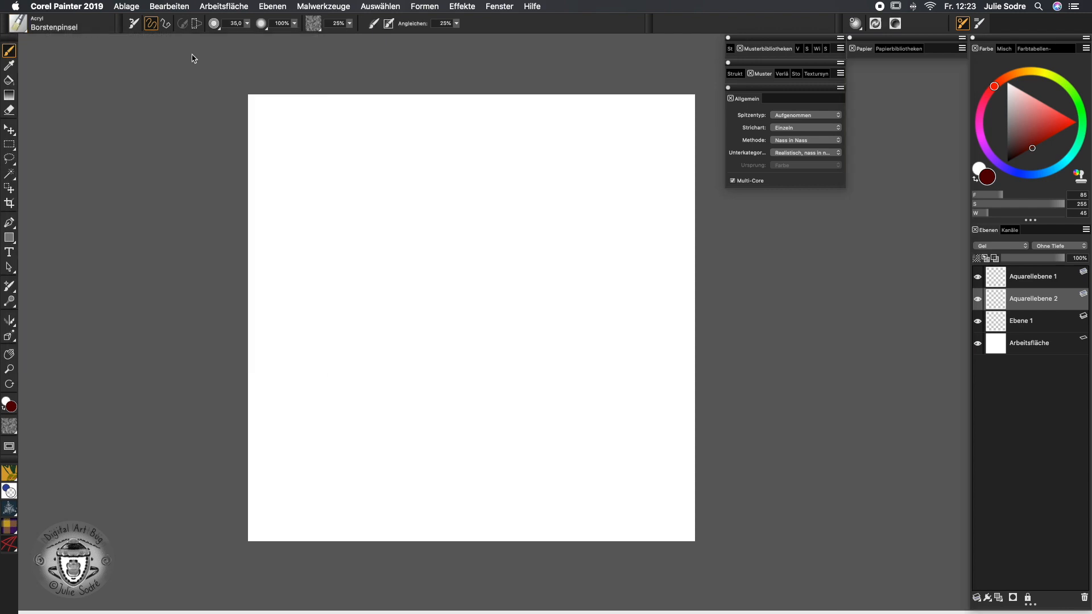
{"action": "left_click", "coordinate": [18, 25]}
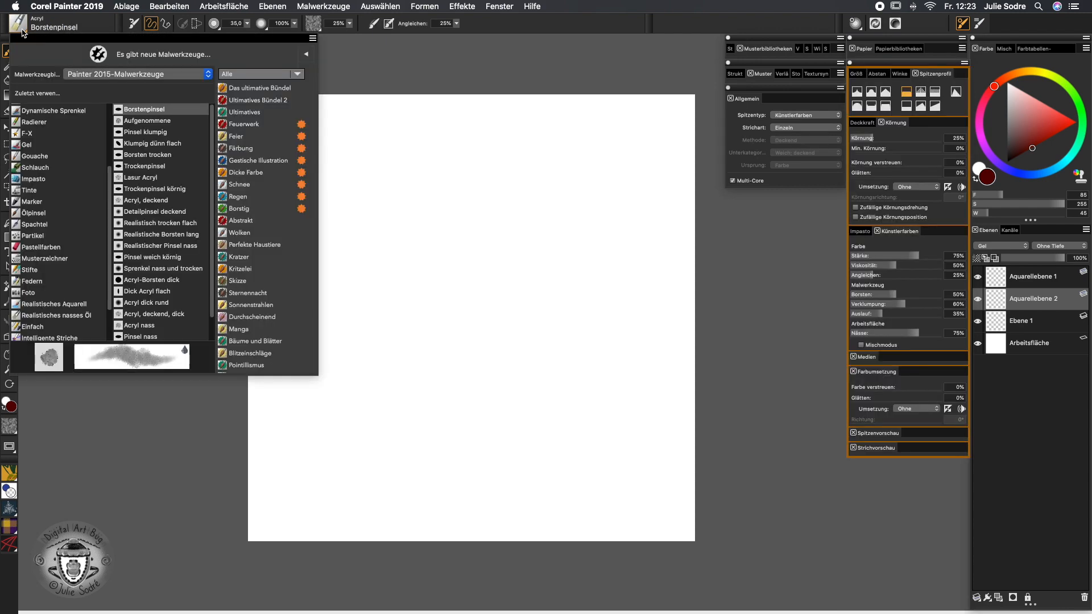
{"action": "scroll", "coordinate": [75, 278], "scroll_direction": "down", "scroll_amount": 3}
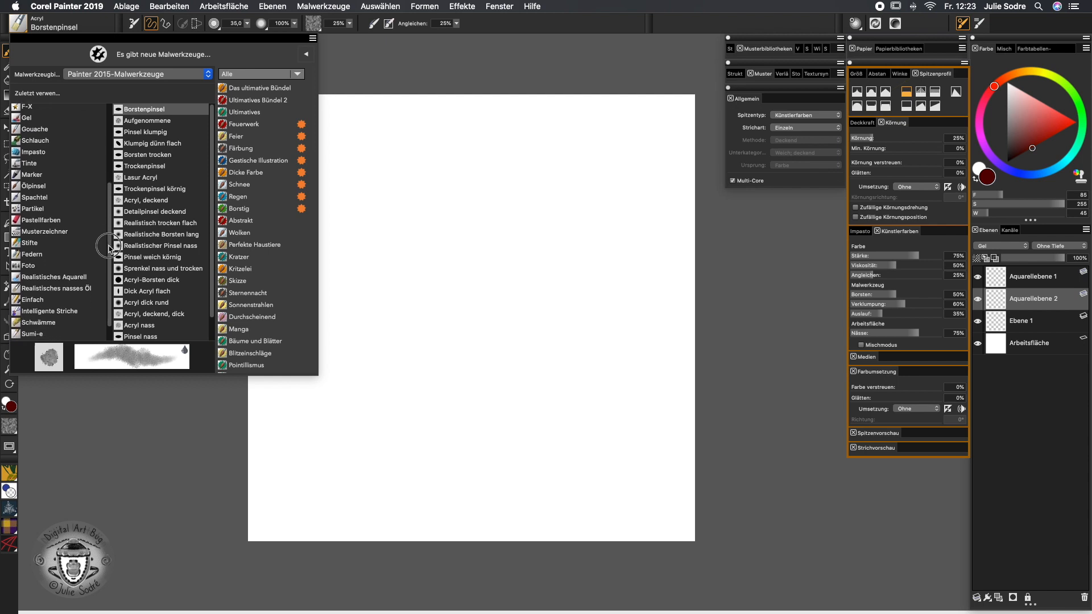
{"action": "left_click", "coordinate": [76, 273]}
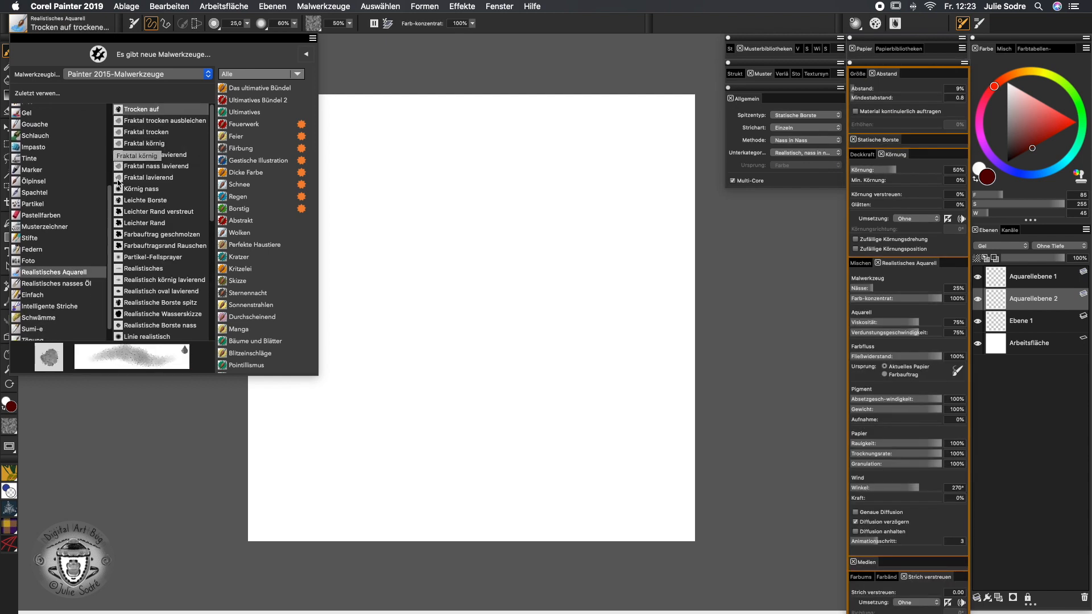
{"action": "left_click", "coordinate": [151, 120]}
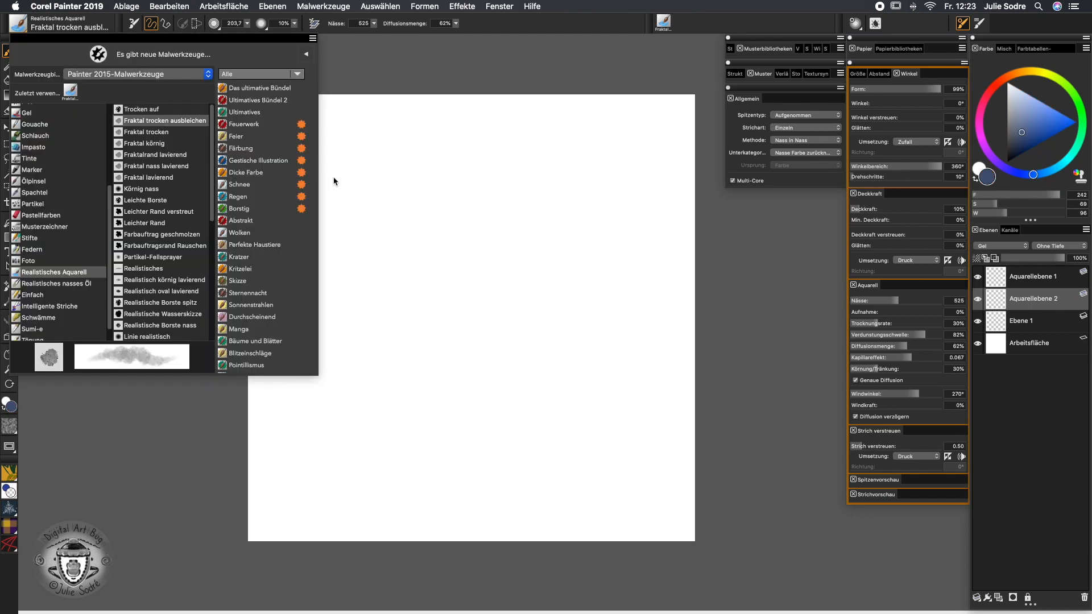
{"action": "left_click", "coordinate": [146, 132]}
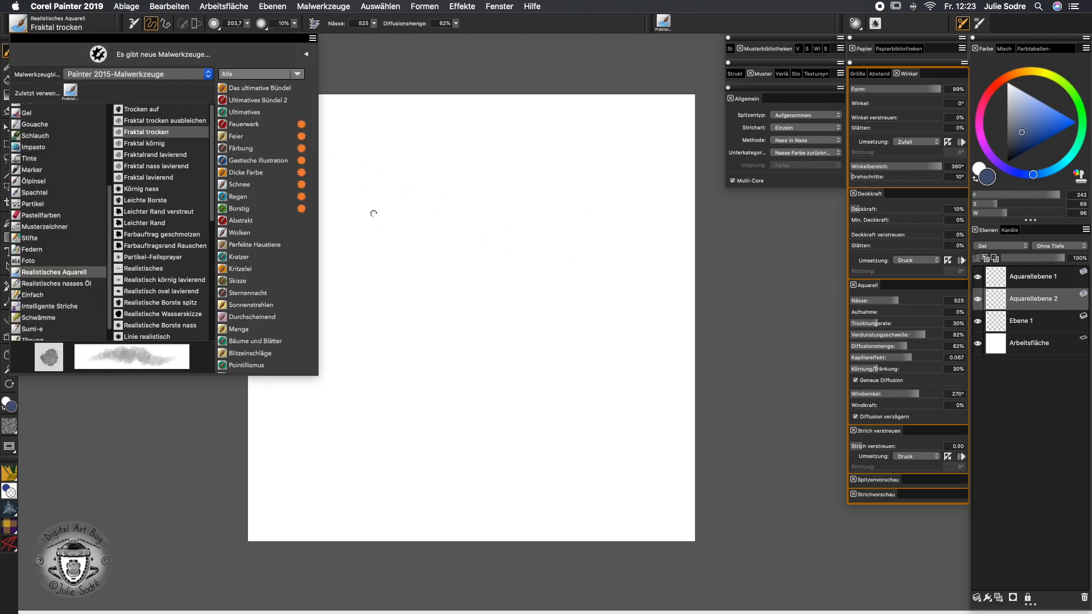
Cover the whole canvas with a cloudy blue texture using the Fraktal trocken brush, and clear the layer
{"action": "left_click_drag", "start_coordinate": [351, 211], "coordinate": [388, 213]}
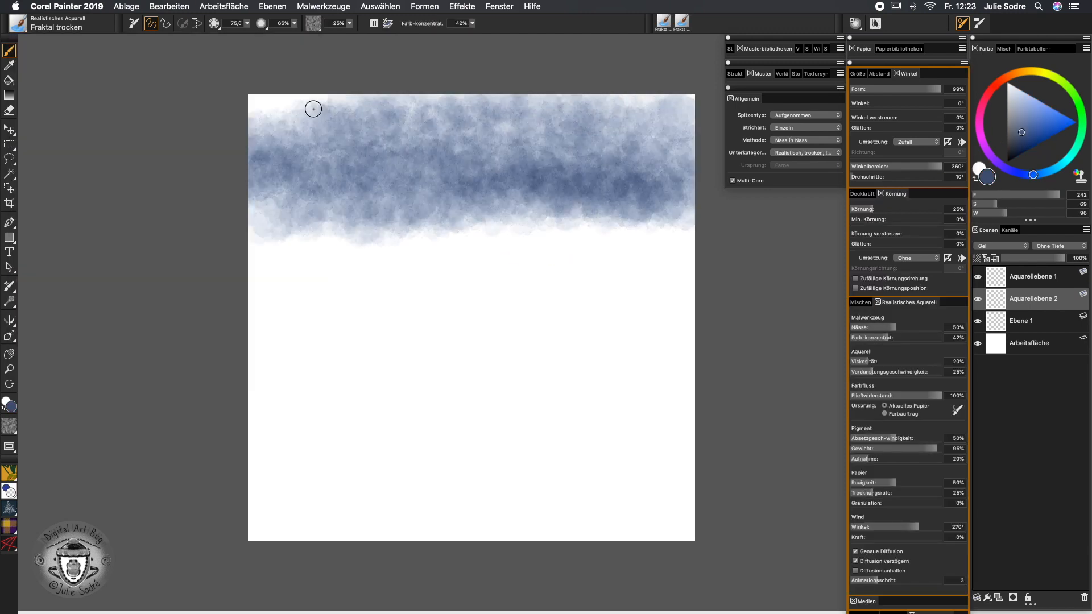
{"action": "mouse_move", "coordinate": [312, 108]}
{"action": "left_mouse_down"}
{"action": "mouse_move", "coordinate": [268, 114]}
{"action": "mouse_move", "coordinate": [672, 105]}
{"action": "mouse_move", "coordinate": [506, 103]}
{"action": "mouse_move", "coordinate": [402, 232]}
{"action": "mouse_move", "coordinate": [292, 466]}
{"action": "mouse_move", "coordinate": [337, 469]}
{"action": "mouse_move", "coordinate": [378, 551]}
{"action": "mouse_move", "coordinate": [426, 570]}
{"action": "mouse_move", "coordinate": [488, 558]}
{"action": "mouse_move", "coordinate": [719, 439]}
{"action": "mouse_move", "coordinate": [676, 183]}
{"action": "mouse_move", "coordinate": [635, 563]}
{"action": "mouse_move", "coordinate": [590, 261]}
{"action": "mouse_move", "coordinate": [478, 395]}
{"action": "mouse_move", "coordinate": [456, 478]}
{"action": "mouse_move", "coordinate": [407, 463]}
{"action": "mouse_move", "coordinate": [315, 514]}
{"action": "mouse_move", "coordinate": [297, 541]}
{"action": "mouse_move", "coordinate": [315, 283]}
{"action": "mouse_move", "coordinate": [328, 351]}
{"action": "mouse_move", "coordinate": [296, 529]}
{"action": "mouse_move", "coordinate": [569, 523]}
{"action": "mouse_move", "coordinate": [671, 142]}
{"action": "mouse_move", "coordinate": [679, 517]}
{"action": "mouse_move", "coordinate": [520, 531]}
{"action": "mouse_move", "coordinate": [268, 467]}
{"action": "mouse_move", "coordinate": [276, 403]}
{"action": "mouse_move", "coordinate": [251, 370]}
{"action": "mouse_move", "coordinate": [264, 325]}
{"action": "mouse_move", "coordinate": [378, 270]}
{"action": "mouse_move", "coordinate": [580, 218]}
{"action": "mouse_move", "coordinate": [449, 171]}
{"action": "mouse_move", "coordinate": [256, 131]}
{"action": "mouse_move", "coordinate": [690, 110]}
{"action": "left_mouse_up"}
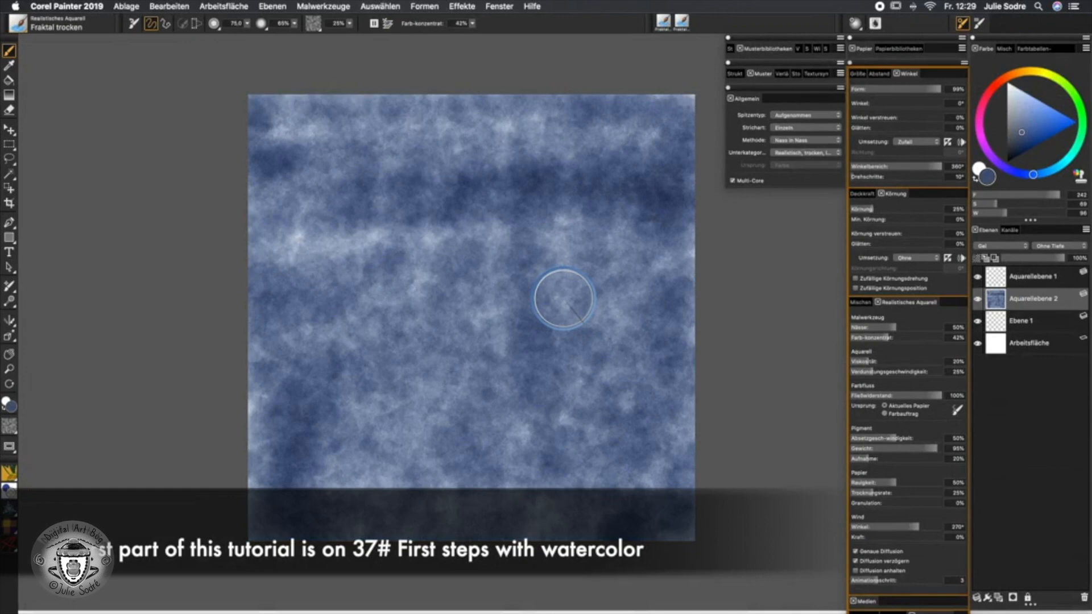
{"action": "key", "text": "super+a"}
{"action": "key", "text": "BackSpace"}
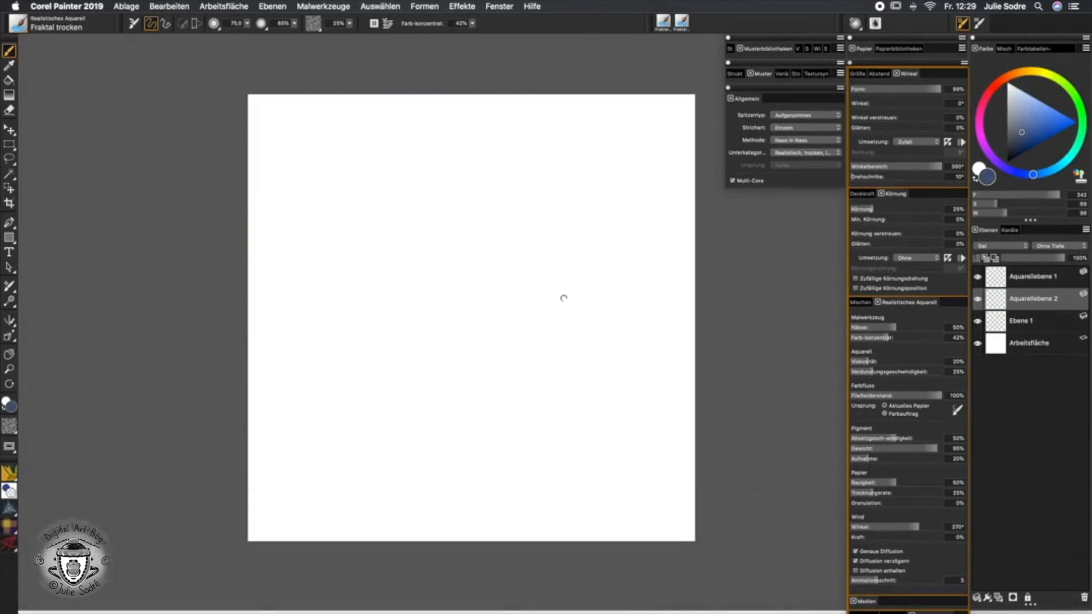
Fill the canvas with grainy pale-blue horizontal bands using the Fraktal körnig brush
{"action": "left_click", "coordinate": [18, 23]}
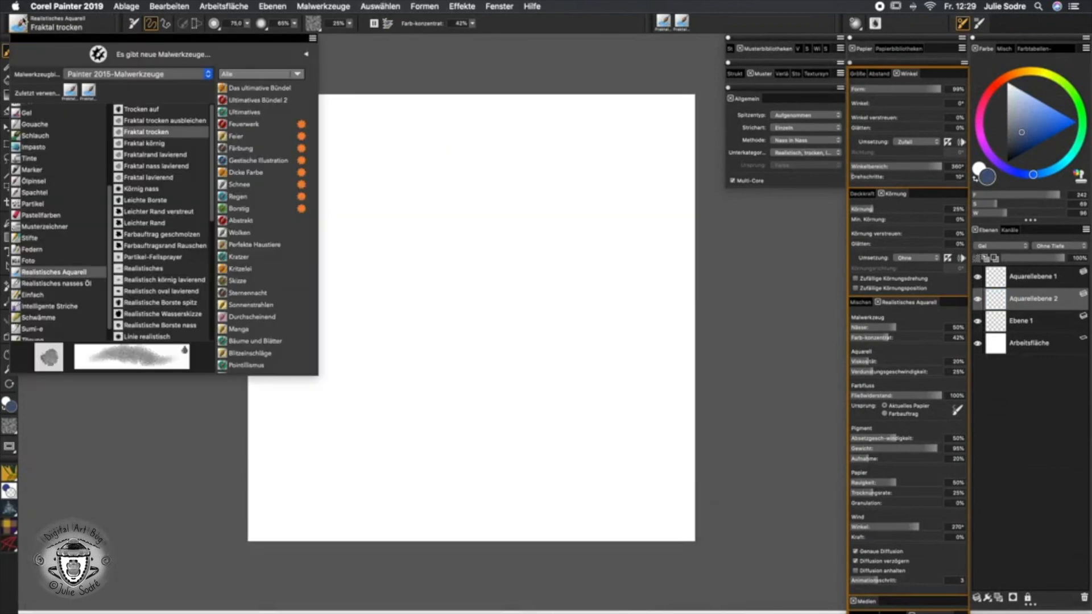
{"action": "left_click", "coordinate": [172, 140]}
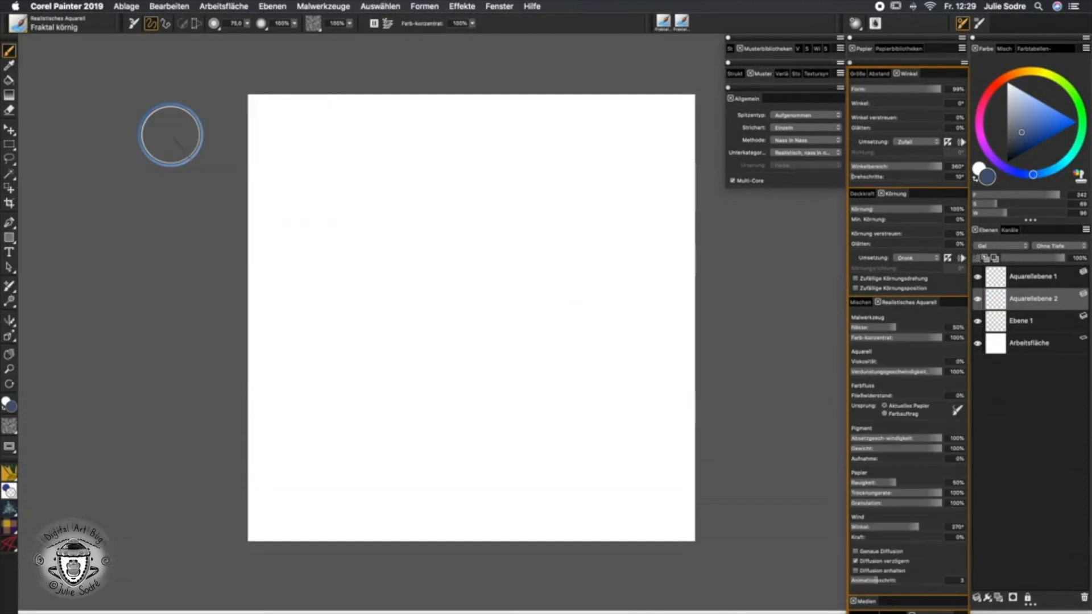
{"action": "mouse_move", "coordinate": [253, 113]}
{"action": "left_mouse_down"}
{"action": "mouse_move", "coordinate": [307, 103]}
{"action": "mouse_move", "coordinate": [461, 118]}
{"action": "mouse_move", "coordinate": [601, 157]}
{"action": "mouse_move", "coordinate": [770, 256]}
{"action": "mouse_move", "coordinate": [370, 251]}
{"action": "mouse_move", "coordinate": [204, 292]}
{"action": "mouse_move", "coordinate": [398, 291]}
{"action": "mouse_move", "coordinate": [758, 365]}
{"action": "mouse_move", "coordinate": [312, 374]}
{"action": "mouse_move", "coordinate": [219, 432]}
{"action": "mouse_move", "coordinate": [671, 437]}
{"action": "mouse_move", "coordinate": [779, 506]}
{"action": "mouse_move", "coordinate": [242, 483]}
{"action": "mouse_move", "coordinate": [743, 537]}
{"action": "mouse_move", "coordinate": [247, 552]}
{"action": "left_mouse_up"}
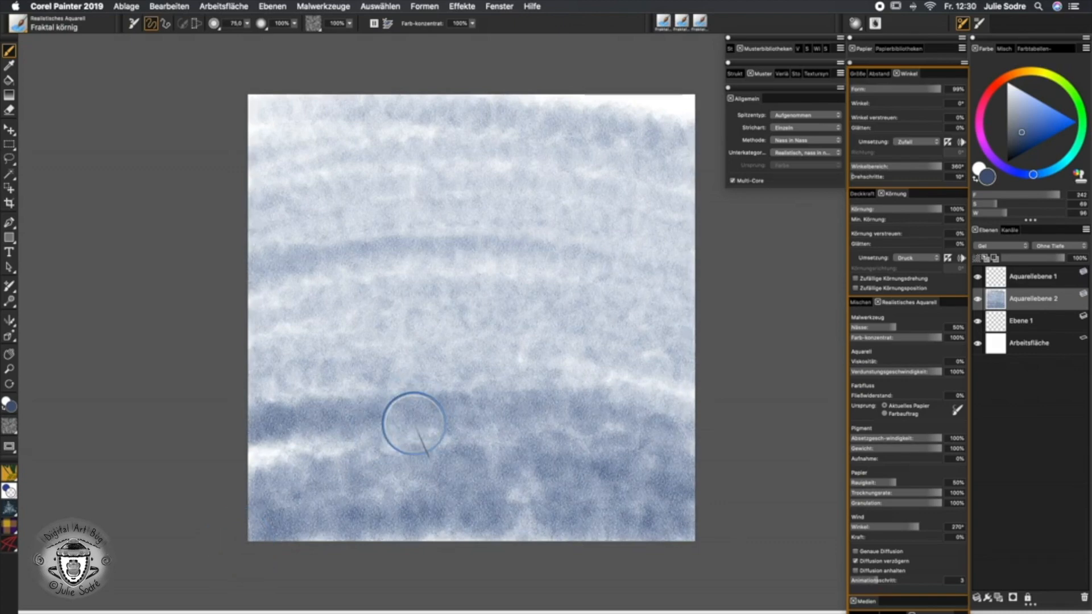
Choose the Italian watercolour paper as the paper texture and clear the painted bands from the layer
{"action": "left_click", "coordinate": [870, 49]}
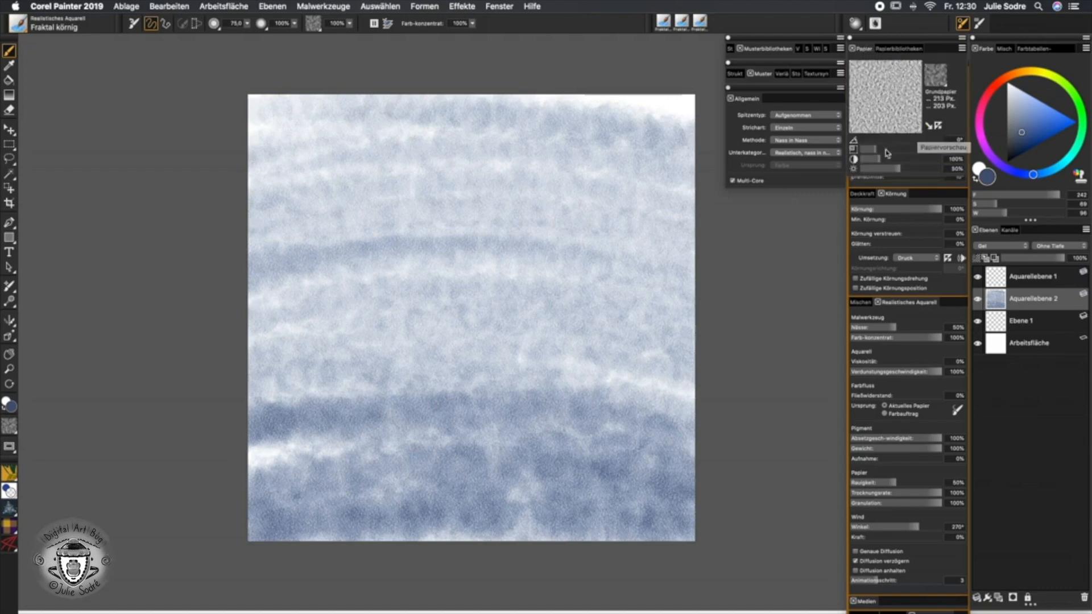
{"action": "left_click", "coordinate": [935, 74]}
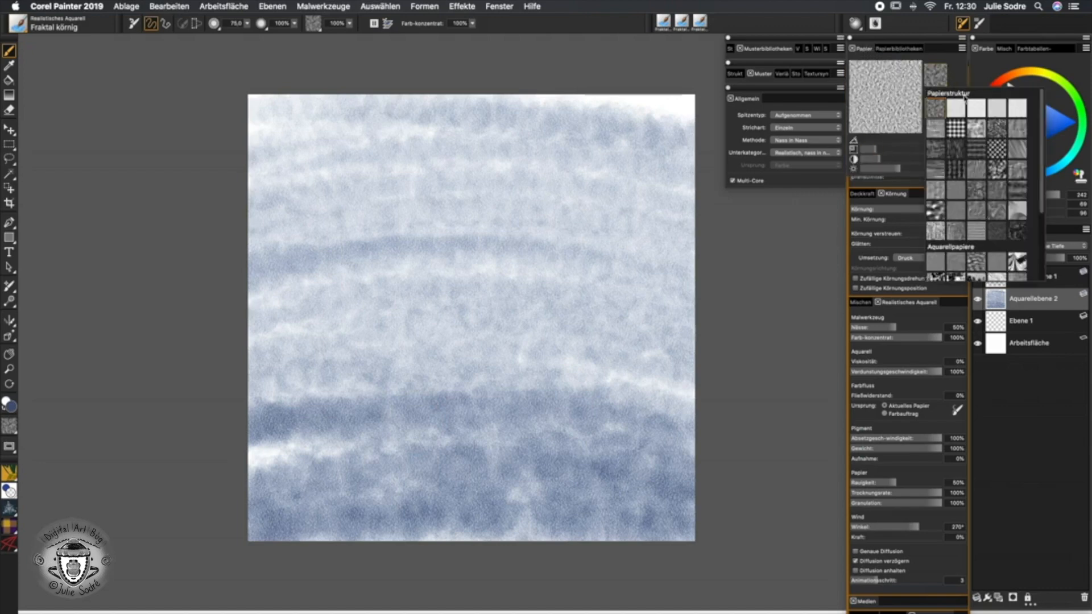
{"action": "left_click", "coordinate": [1001, 195]}
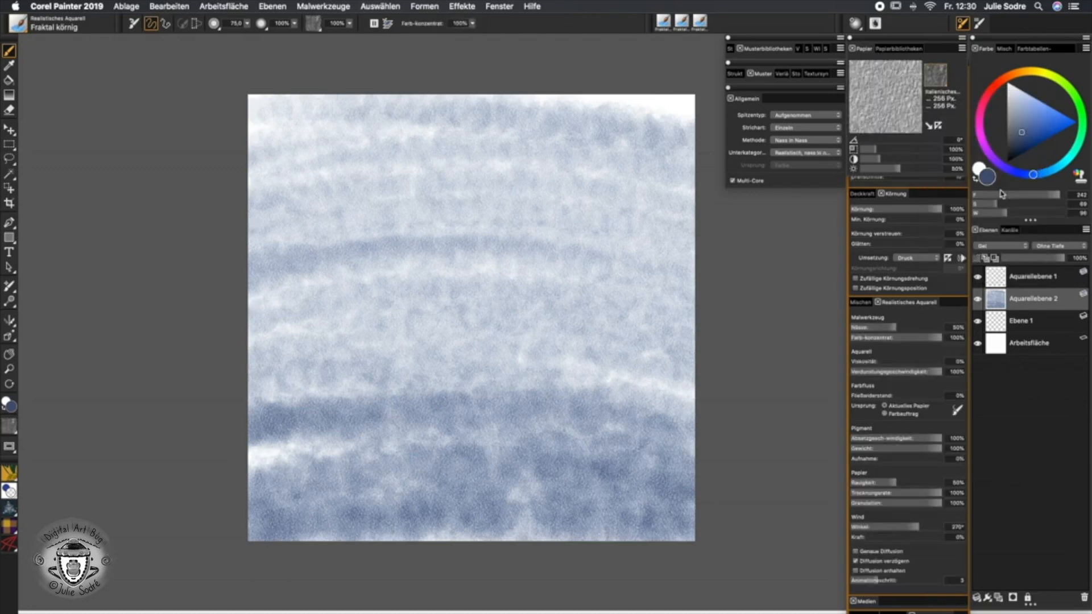
{"action": "key", "text": "BackSpace"}
Cover the canvas with blue Fraktal körnig strokes on the Italian paper, and clear the layer
{"action": "mouse_move", "coordinate": [268, 110]}
{"action": "left_mouse_down"}
{"action": "mouse_move", "coordinate": [521, 116]}
{"action": "mouse_move", "coordinate": [290, 142]}
{"action": "mouse_move", "coordinate": [646, 149]}
{"action": "left_mouse_up"}
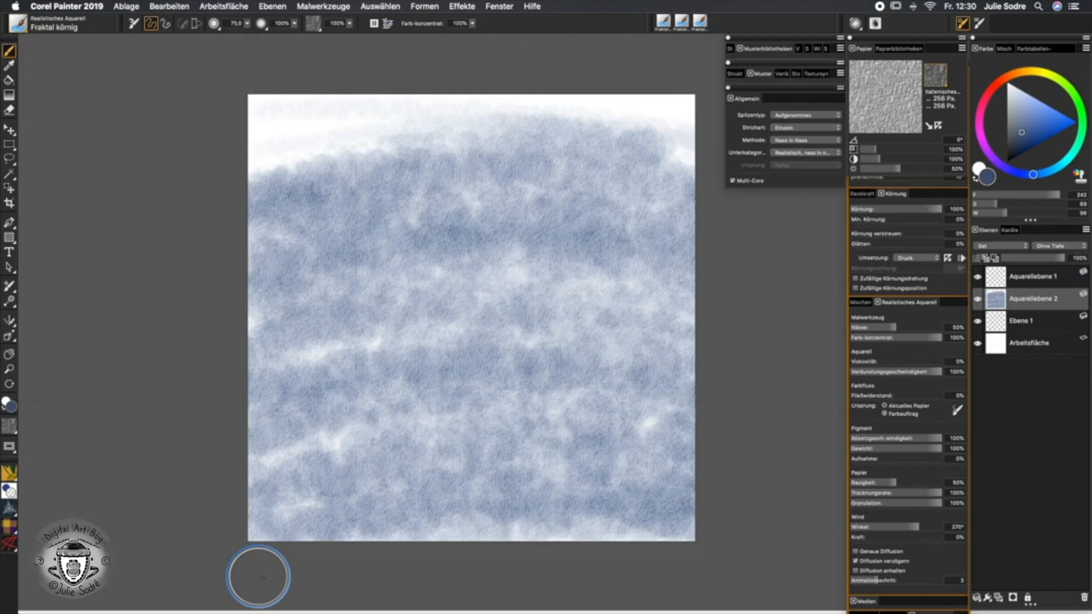
{"action": "key", "text": "super+a"}
{"action": "key", "text": "BackSpace"}
Switch back to the Painter 2019-Malwerkzeuge library and load its Realistisches Aquarell category
{"action": "left_click", "coordinate": [18, 23]}
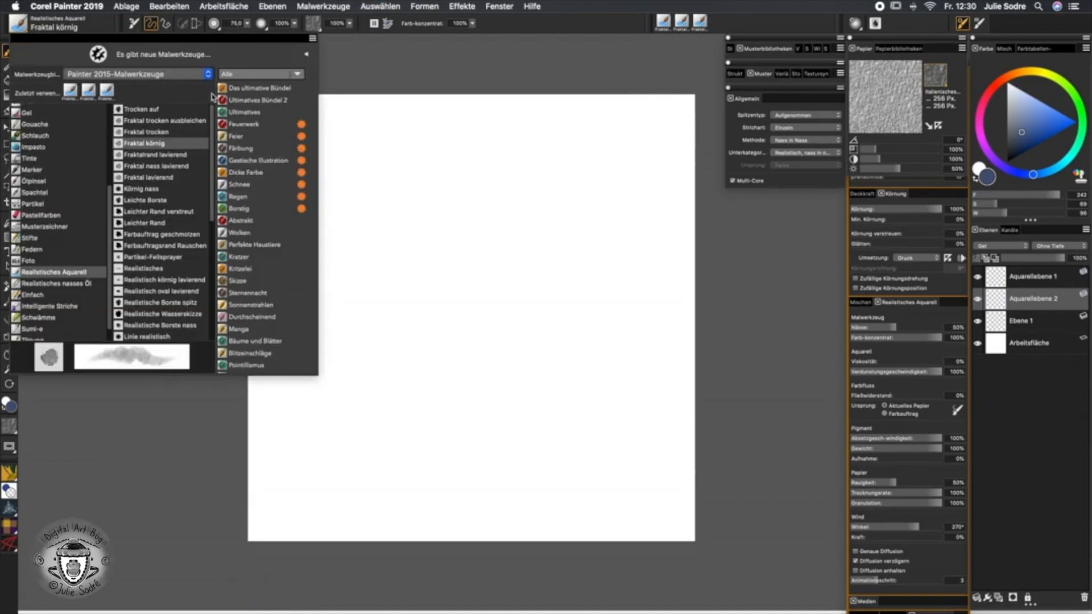
{"action": "left_click", "coordinate": [208, 76]}
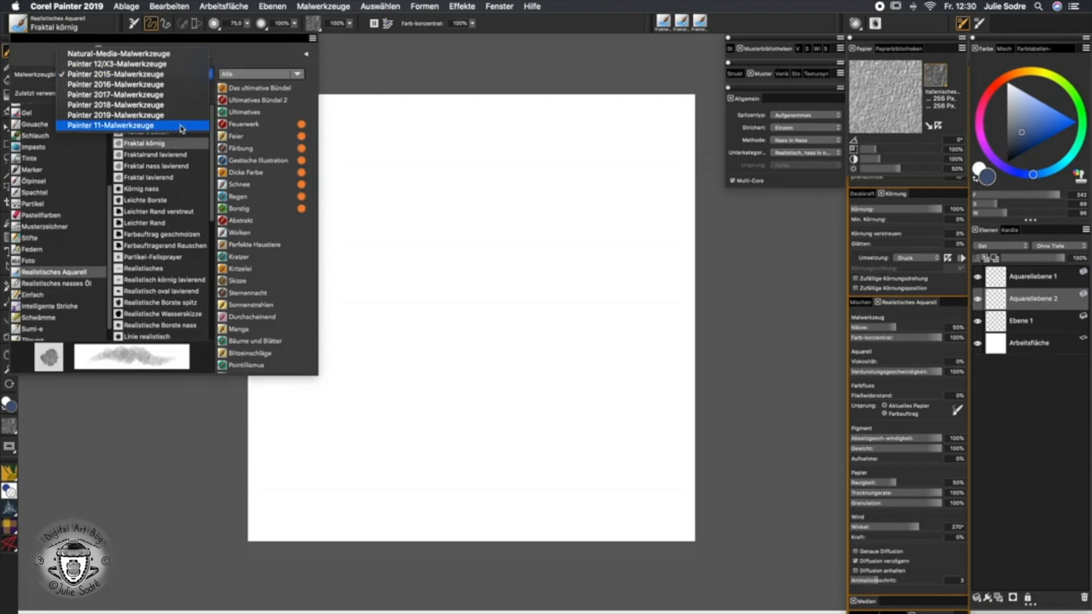
{"action": "left_click", "coordinate": [183, 116]}
{"action": "key", "text": "Escape"}
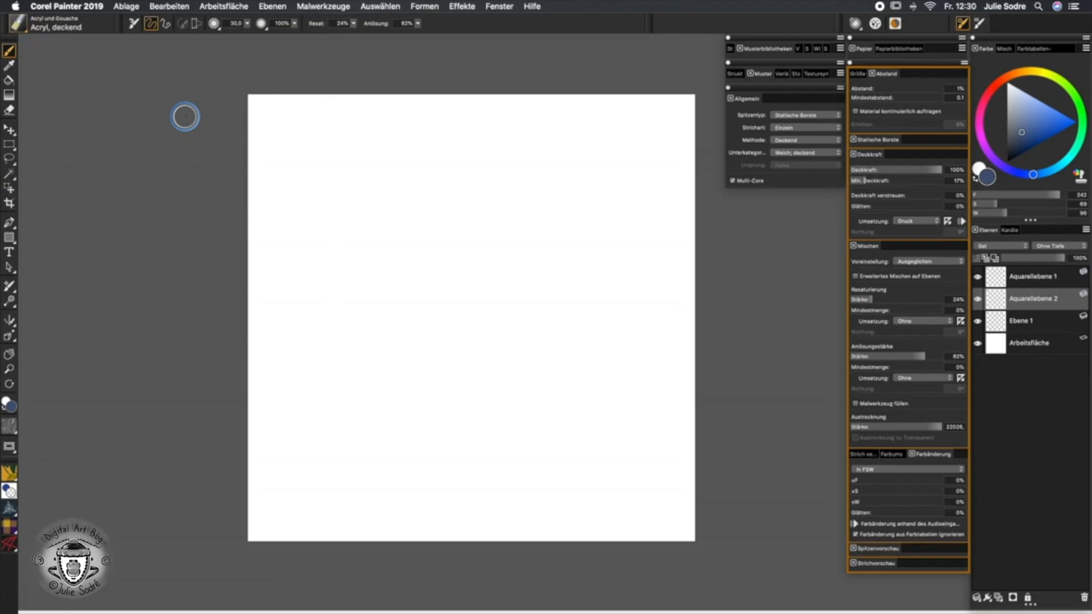
{"action": "left_click", "coordinate": [20, 28]}
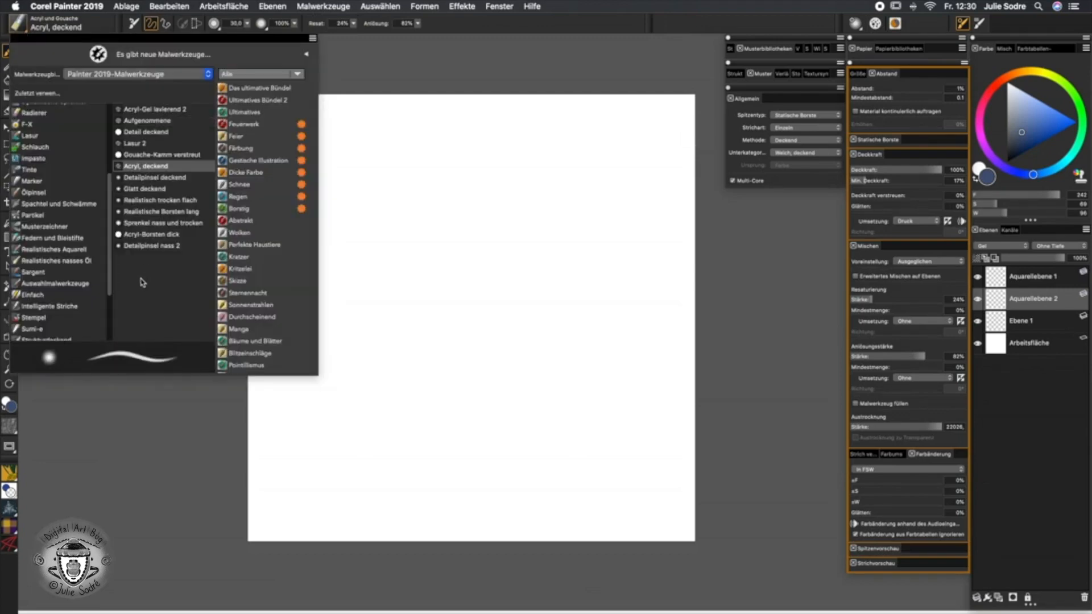
{"action": "scroll", "coordinate": [104, 268], "scroll_direction": "down", "scroll_amount": 4}
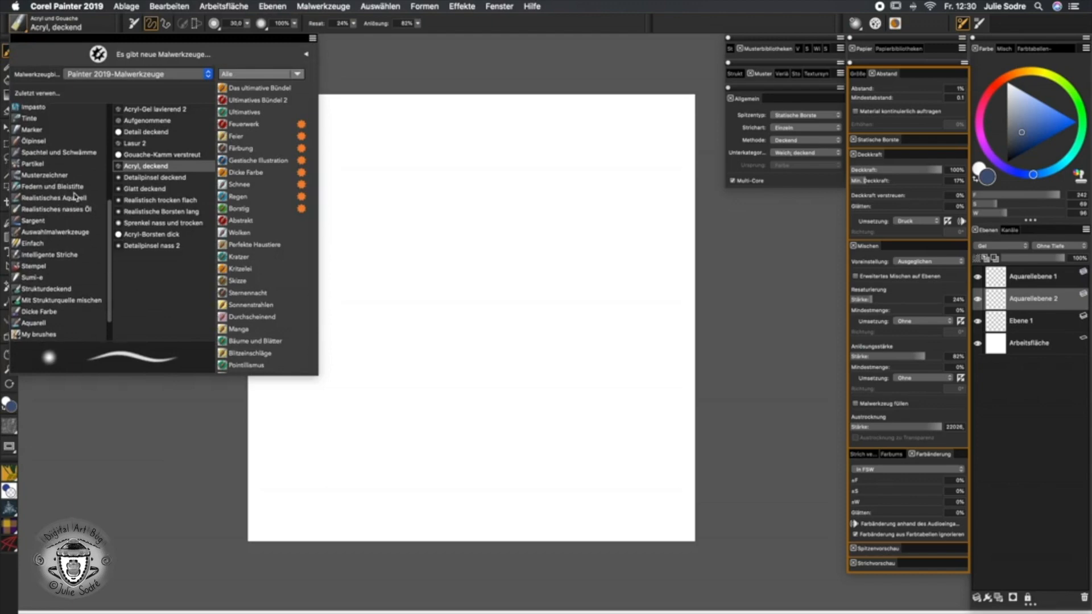
{"action": "left_click", "coordinate": [76, 197]}
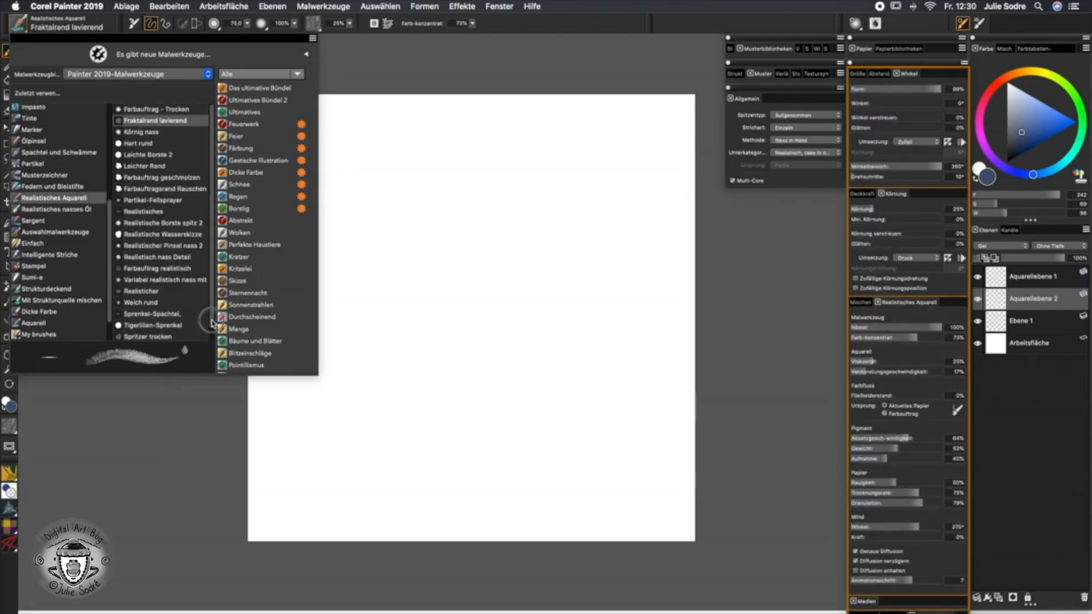
Reorder the Realistisches Aquarell brushes so Farbauftrag - Trocken and Farbauftrag realistisch directly follow Farbauftrag geschmolzen
{"action": "scroll", "coordinate": [211, 325], "scroll_direction": "down", "scroll_amount": 1}
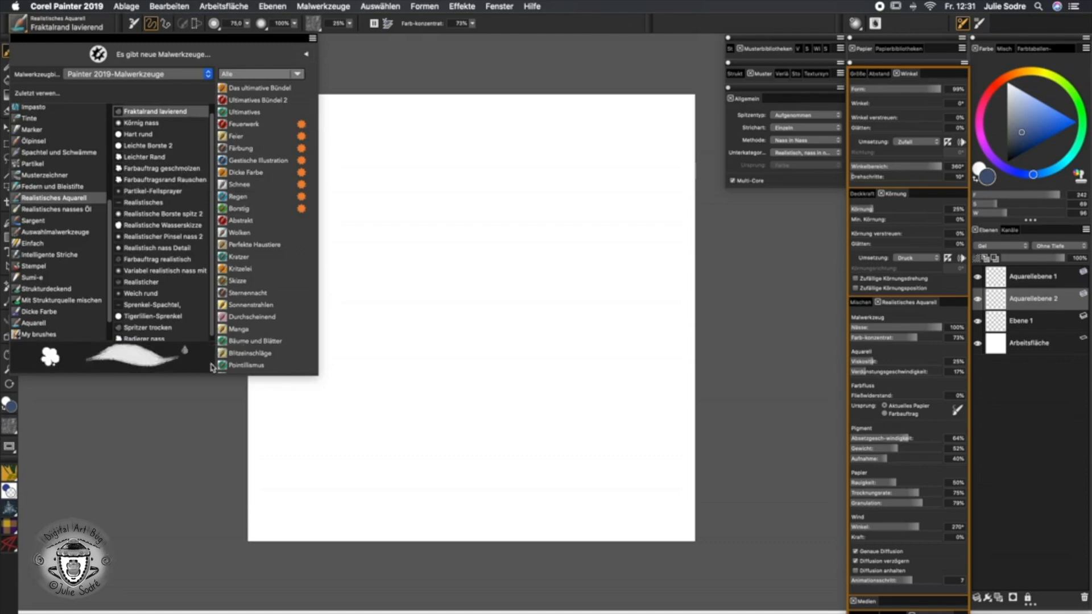
{"action": "scroll", "coordinate": [212, 337], "scroll_direction": "down", "scroll_amount": 1}
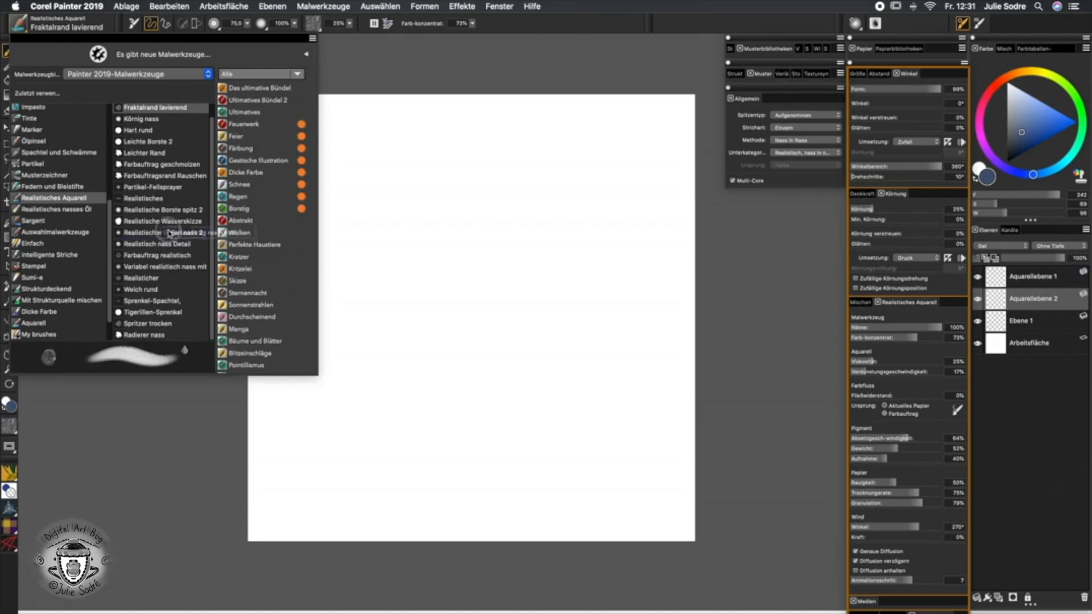
{"action": "left_click_drag", "start_coordinate": [159, 183], "coordinate": [158, 177]}
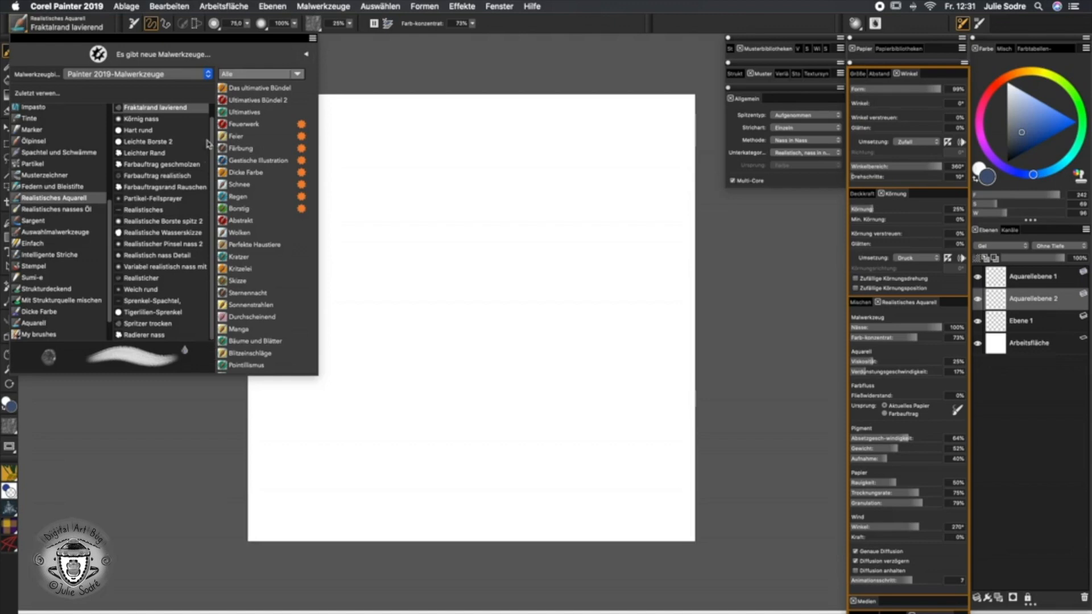
{"action": "left_click_drag", "start_coordinate": [211, 119], "coordinate": [152, 175]}
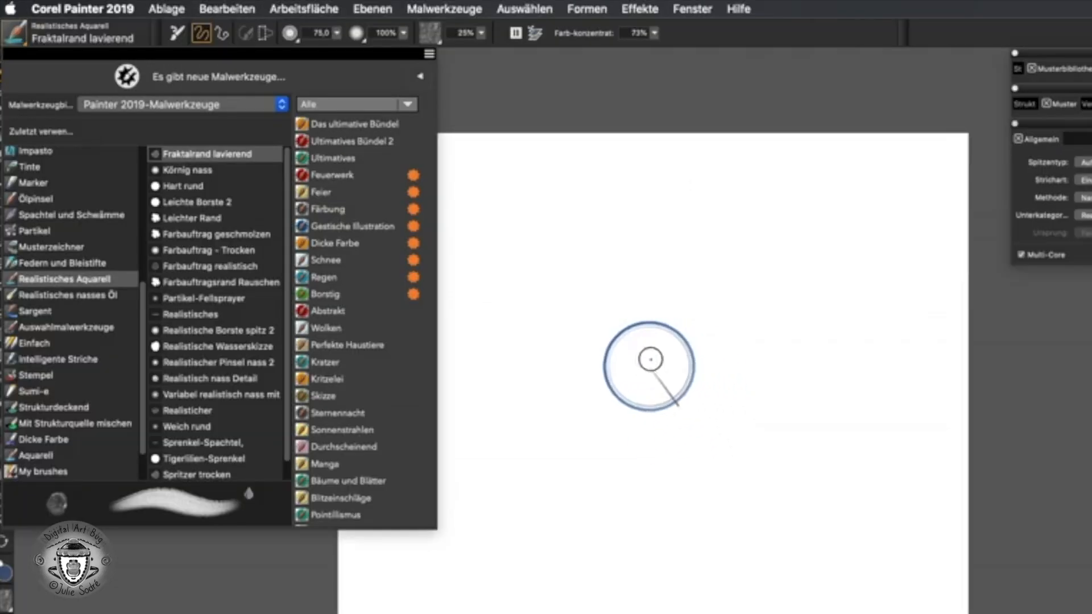
Paint a pale grey-blue patch mid-canvas with the Fraktalrand lavierend brush and overlap its lower part with a darker blue patch
{"action": "left_click_drag", "start_coordinate": [461, 253], "coordinate": [534, 282]}
{"action": "mouse_move", "coordinate": [742, 398]}
{"action": "left_mouse_down"}
{"action": "mouse_move", "coordinate": [709, 344]}
{"action": "mouse_move", "coordinate": [702, 409]}
{"action": "left_mouse_up"}
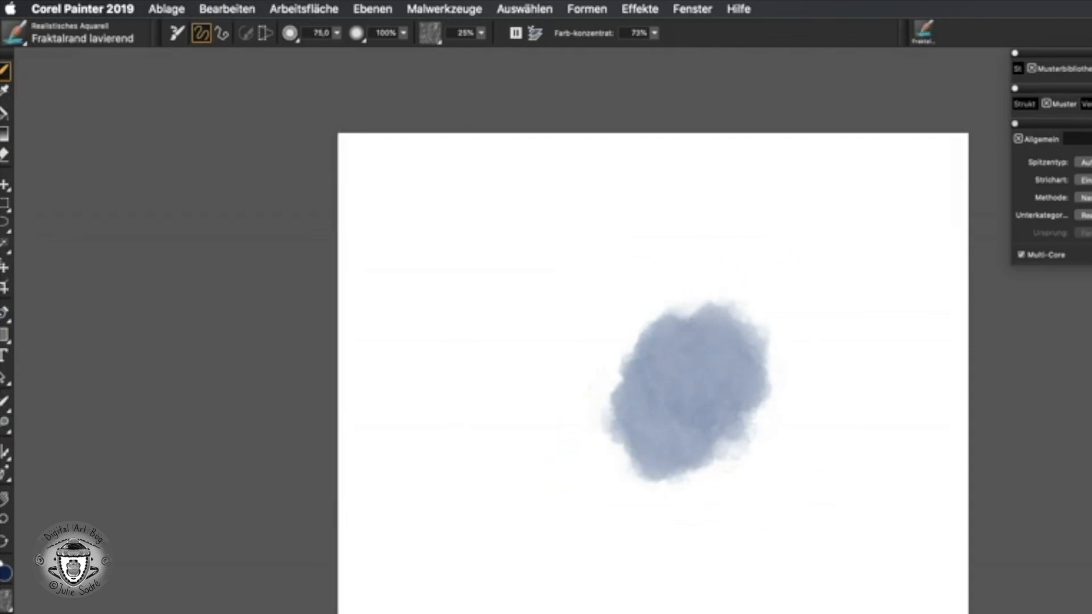
{"action": "mouse_move", "coordinate": [646, 398]}
{"action": "left_mouse_down"}
{"action": "mouse_move", "coordinate": [715, 415]}
{"action": "mouse_move", "coordinate": [644, 471]}
{"action": "left_mouse_up"}
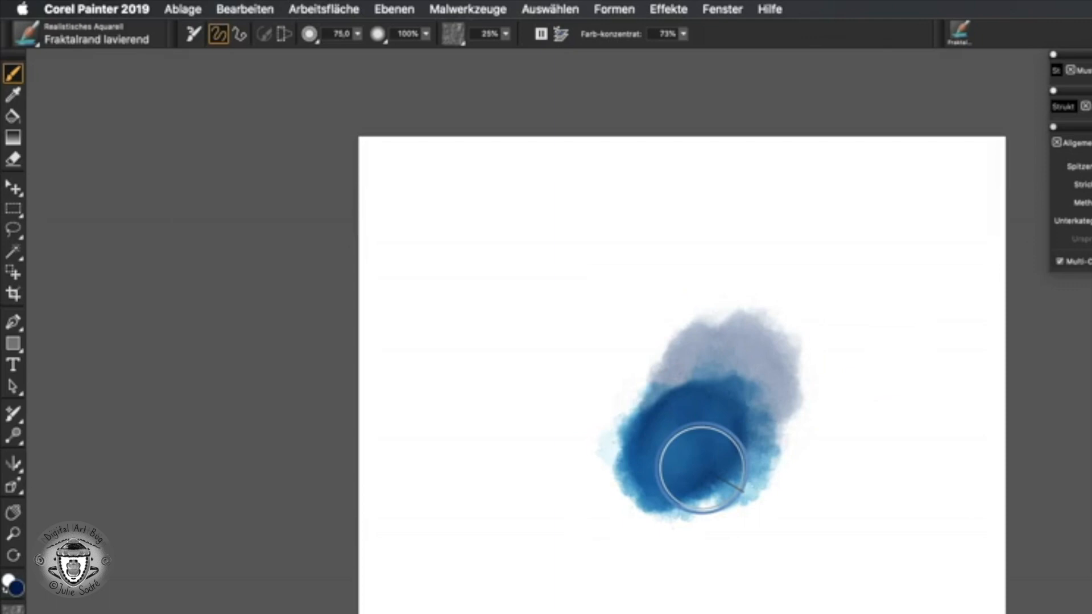
Paint a blue rectangular patch just below the dark blue one with the Farbauftrag realistisch brush
{"action": "left_click", "coordinate": [25, 33]}
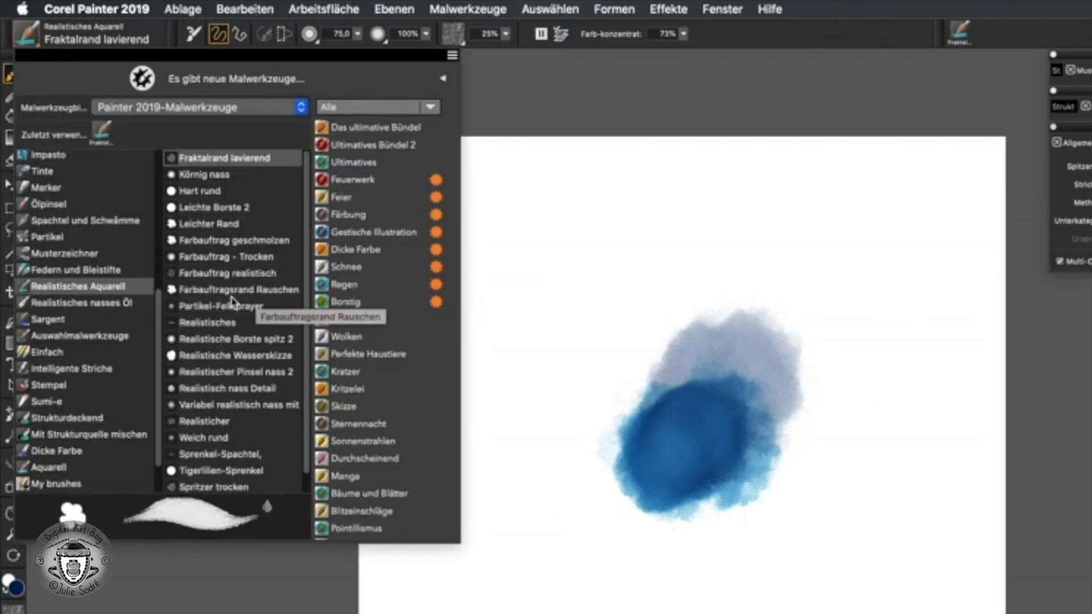
{"action": "left_click", "coordinate": [250, 275]}
{"action": "mouse_move", "coordinate": [680, 492]}
{"action": "left_mouse_down"}
{"action": "mouse_move", "coordinate": [659, 574]}
{"action": "mouse_move", "coordinate": [710, 530]}
{"action": "mouse_move", "coordinate": [749, 515]}
{"action": "mouse_move", "coordinate": [768, 561]}
{"action": "mouse_move", "coordinate": [780, 531]}
{"action": "left_mouse_up"}
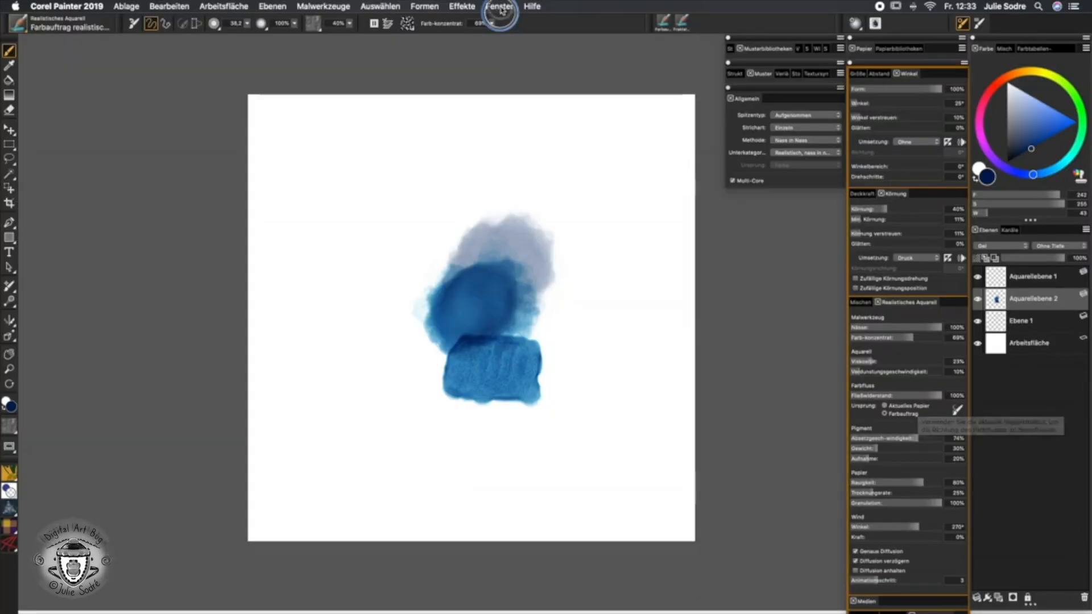
Show the Farbaufträge panel, dock it beneath the Allgemein brush settings, and place the Papier panel directly below it
{"action": "left_click", "coordinate": [499, 7]}
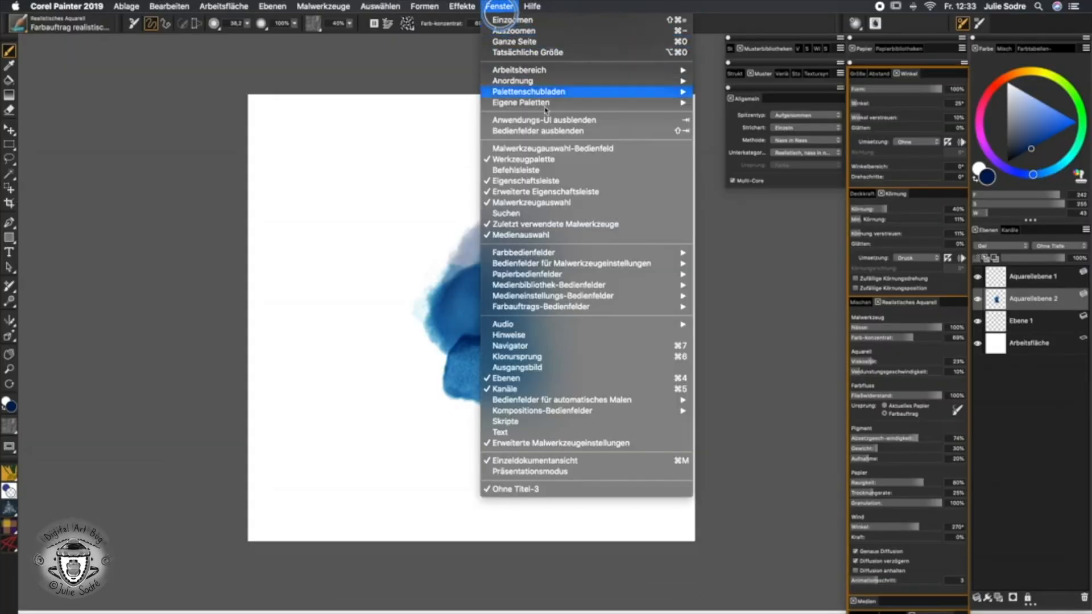
{"action": "mouse_move", "coordinate": [614, 309]}
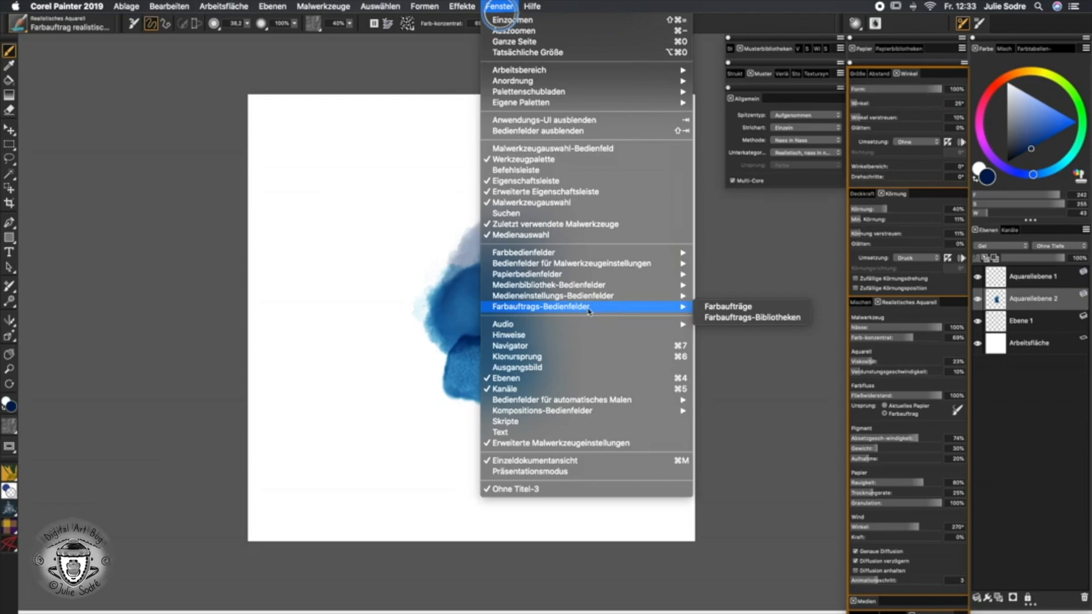
{"action": "left_click", "coordinate": [785, 310]}
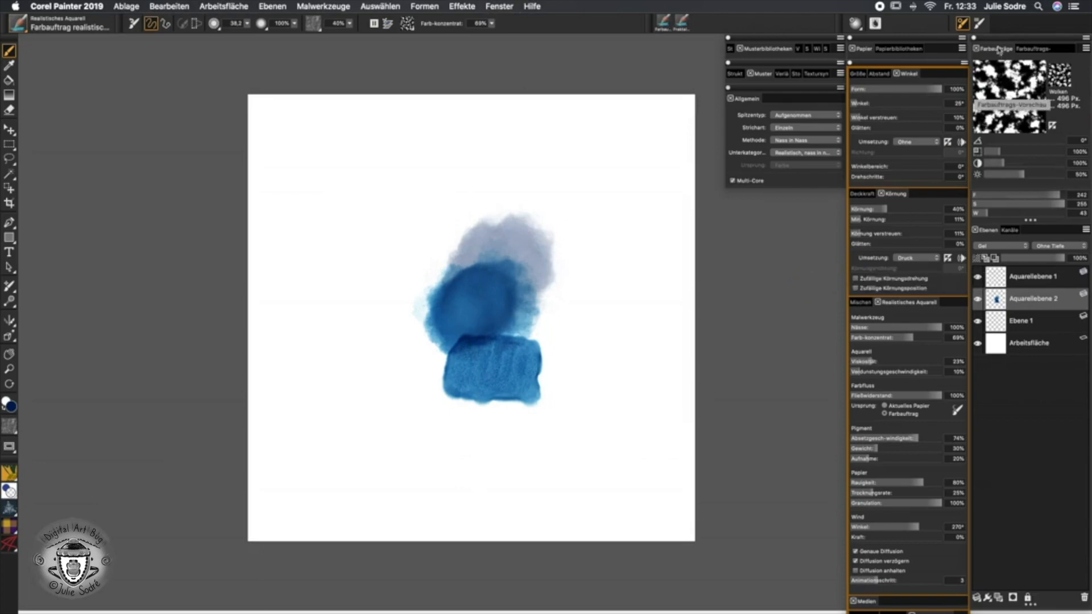
{"action": "left_click_drag", "start_coordinate": [998, 50], "coordinate": [751, 199]}
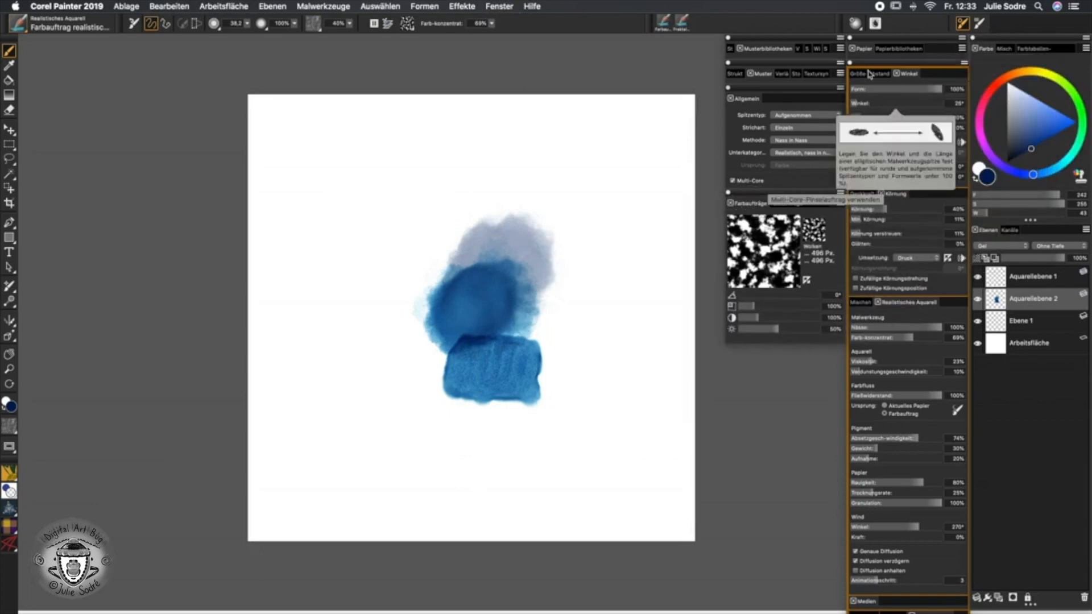
{"action": "left_click_drag", "start_coordinate": [861, 48], "coordinate": [751, 359]}
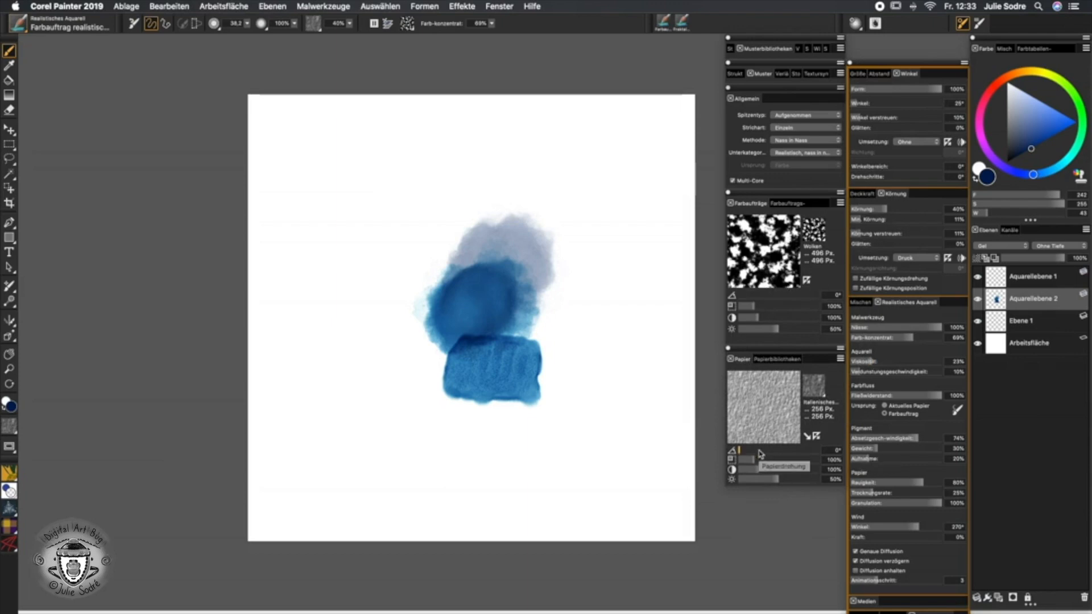
Try several flow map textures, including Fein gepunktet and Kies, and return to the Wolken flow map
{"action": "left_click", "coordinate": [815, 232]}
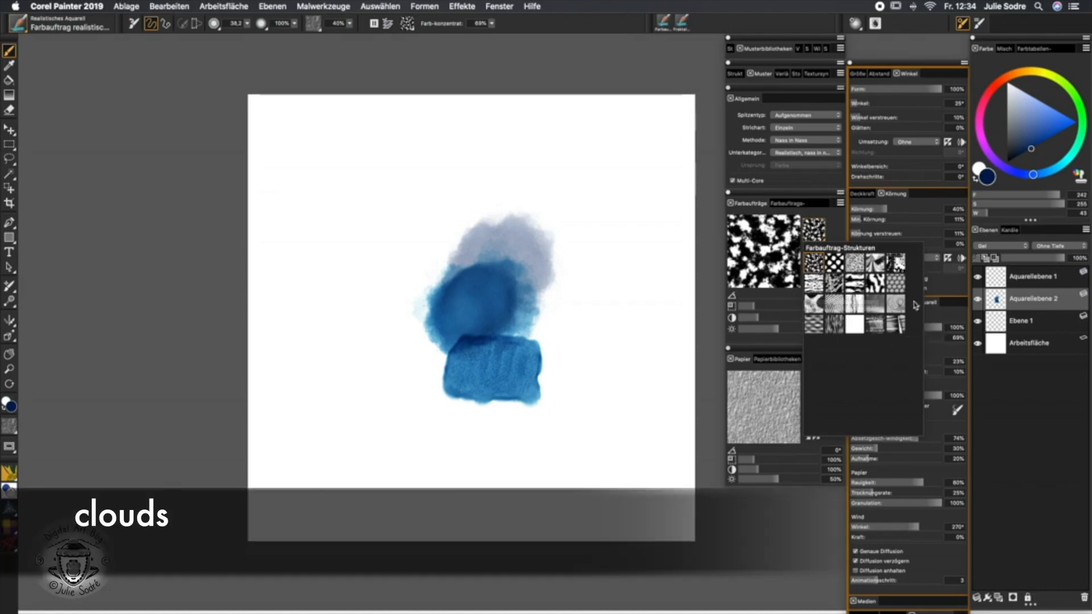
{"action": "left_click", "coordinate": [835, 283]}
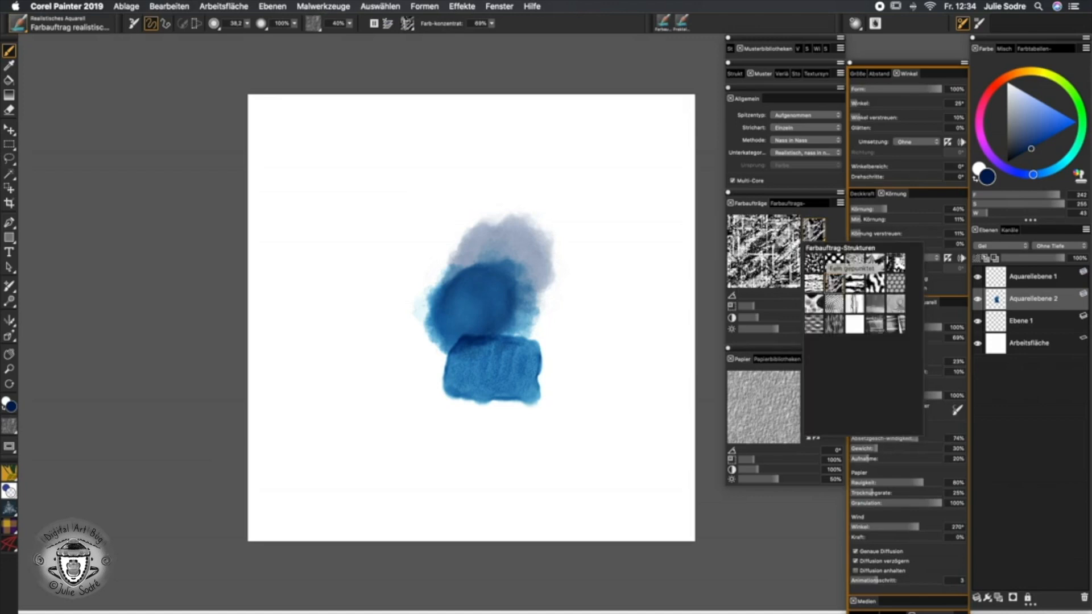
{"action": "left_click", "coordinate": [841, 263]}
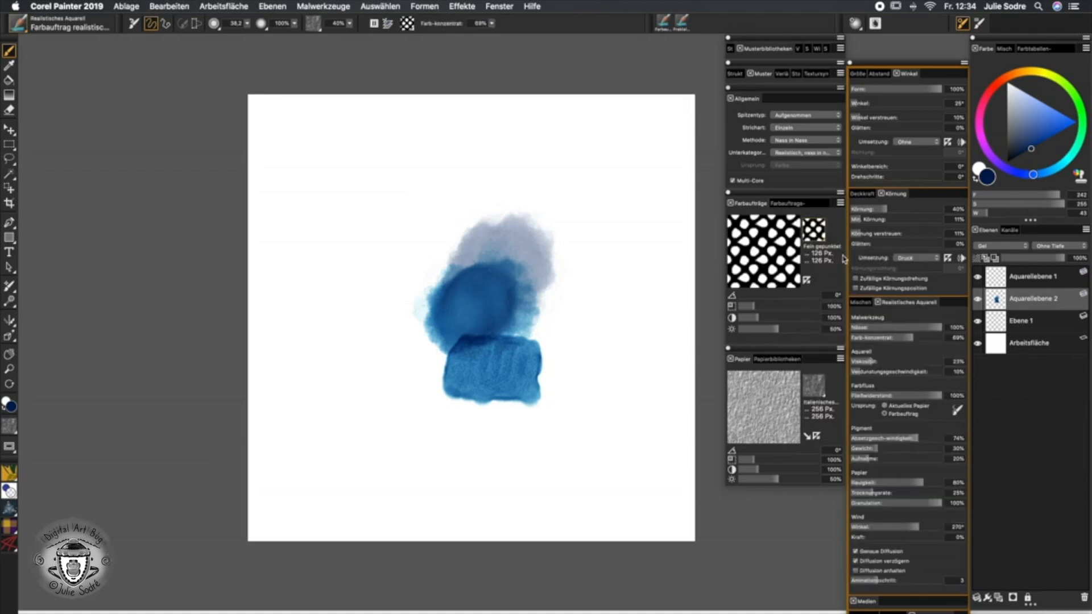
{"action": "left_click", "coordinate": [821, 234]}
{"action": "left_click", "coordinate": [855, 262]}
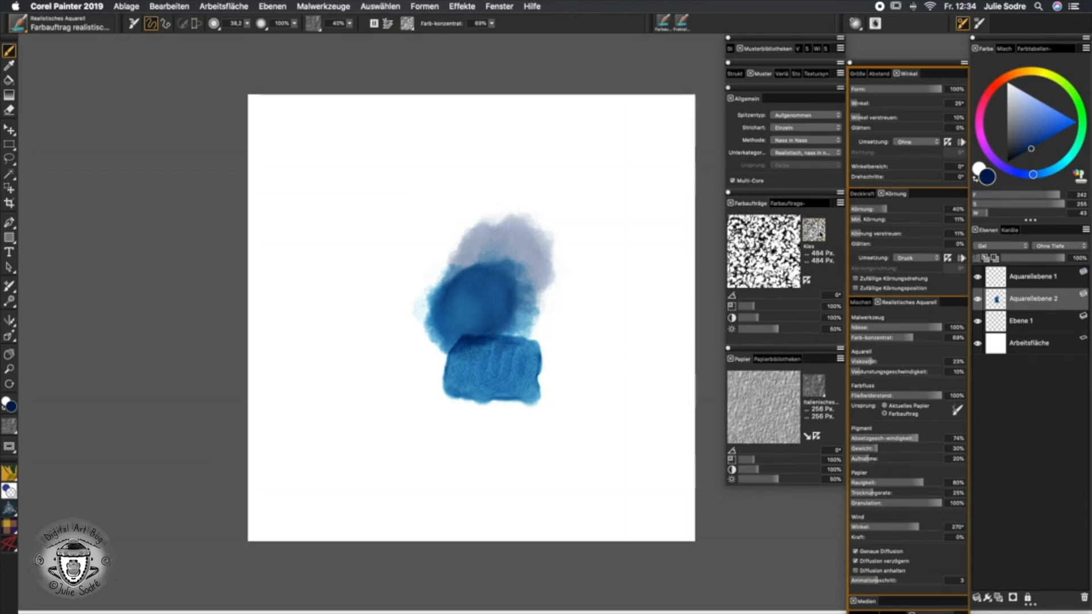
{"action": "left_click", "coordinate": [820, 235]}
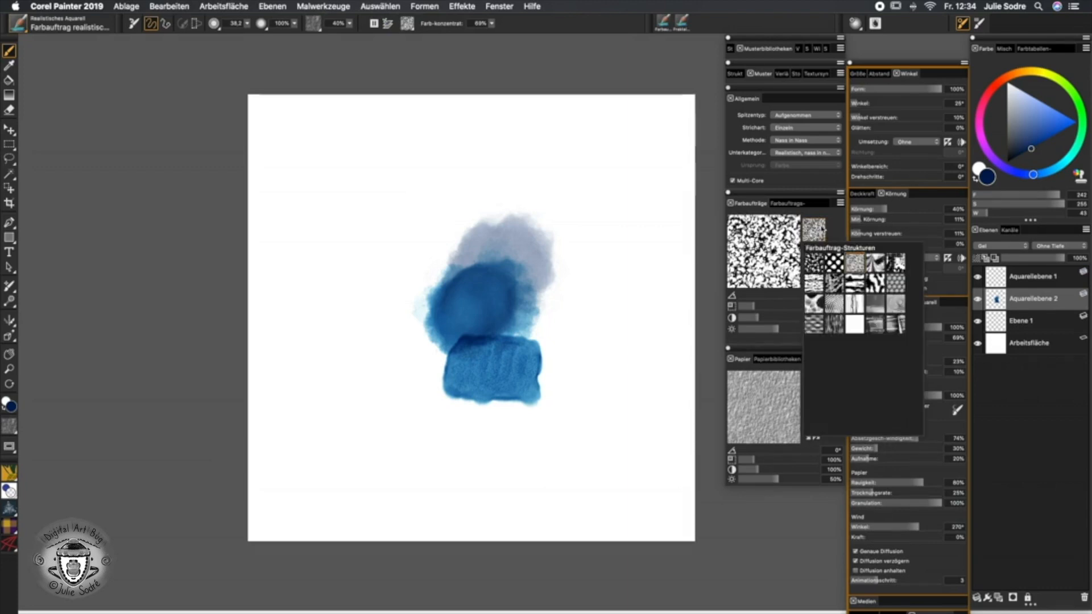
{"action": "left_click", "coordinate": [814, 265]}
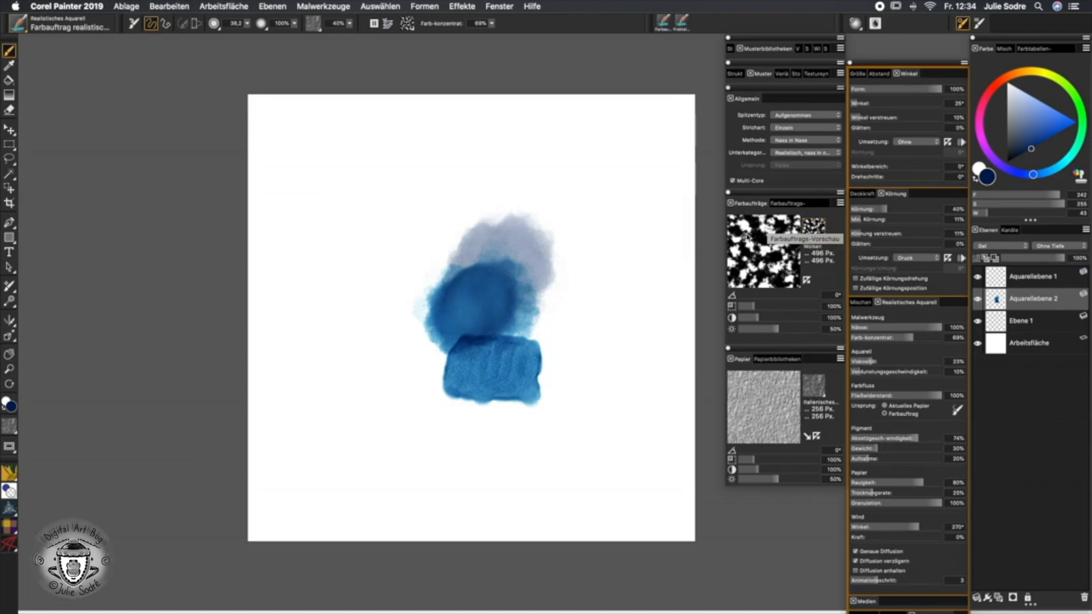
Clear Aquarellebene 2 and paint overlapping strokes in dark blue, light blue, green and yellow down the canvas
{"action": "key", "text": "super+a"}
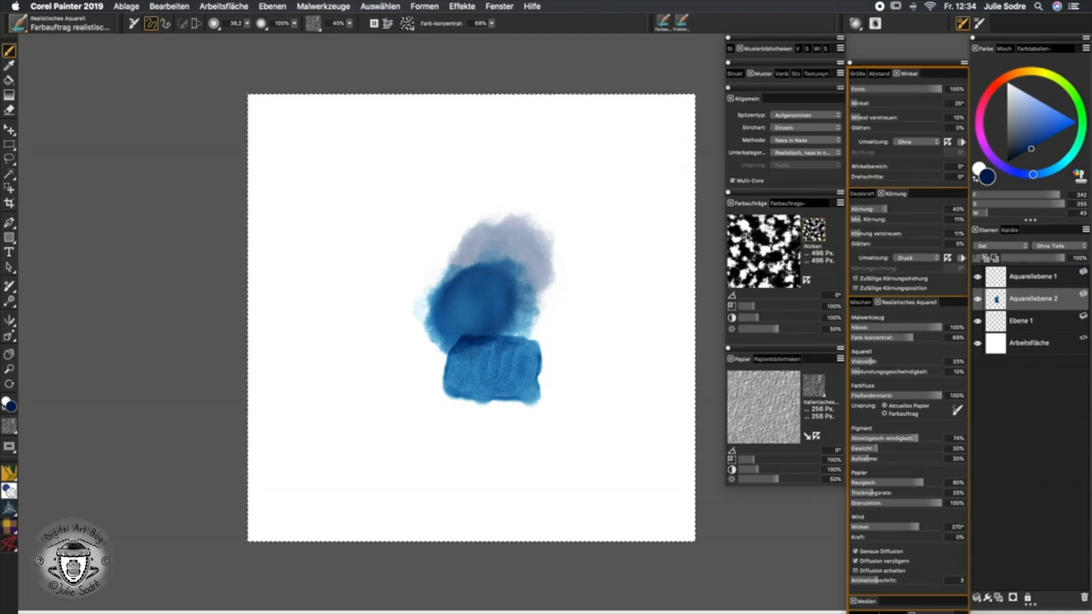
{"action": "key", "text": "BackSpace"}
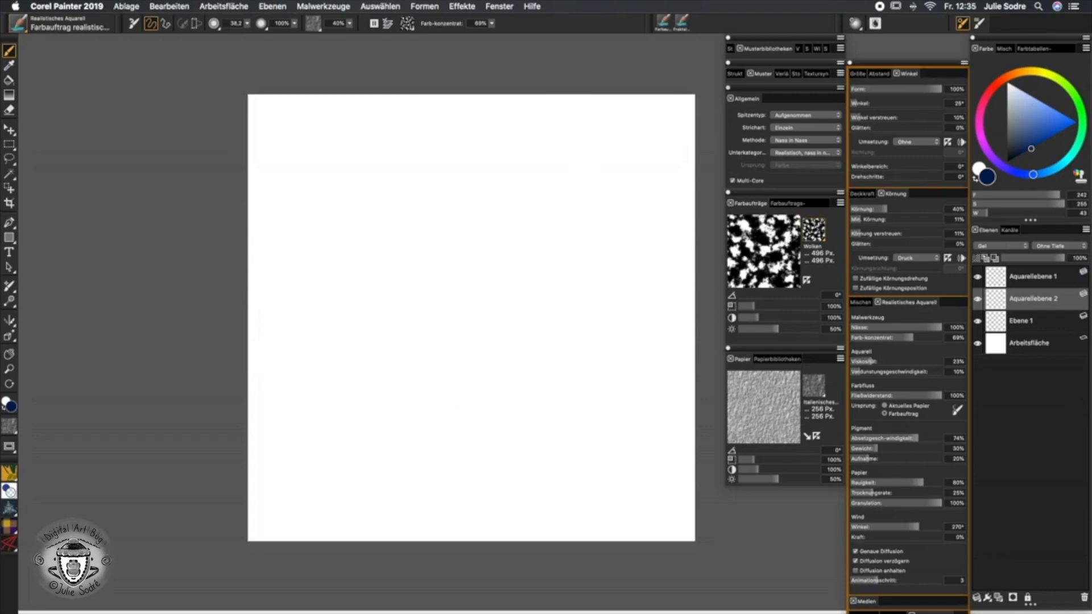
{"action": "mouse_move", "coordinate": [320, 190]}
{"action": "left_mouse_down"}
{"action": "mouse_move", "coordinate": [462, 187]}
{"action": "mouse_move", "coordinate": [393, 203]}
{"action": "mouse_move", "coordinate": [616, 223]}
{"action": "mouse_move", "coordinate": [475, 223]}
{"action": "mouse_move", "coordinate": [353, 255]}
{"action": "mouse_move", "coordinate": [486, 254]}
{"action": "mouse_move", "coordinate": [361, 293]}
{"action": "left_mouse_up"}
{"action": "left_click_drag", "start_coordinate": [1046, 142], "coordinate": [1057, 115]}
{"action": "mouse_move", "coordinate": [408, 265]}
{"action": "left_mouse_down"}
{"action": "mouse_move", "coordinate": [426, 282]}
{"action": "mouse_move", "coordinate": [544, 274]}
{"action": "mouse_move", "coordinate": [529, 333]}
{"action": "left_mouse_up"}
{"action": "left_click", "coordinate": [1083, 119]}
{"action": "mouse_move", "coordinate": [458, 292]}
{"action": "left_mouse_down"}
{"action": "mouse_move", "coordinate": [415, 330]}
{"action": "mouse_move", "coordinate": [597, 337]}
{"action": "mouse_move", "coordinate": [600, 298]}
{"action": "mouse_move", "coordinate": [571, 382]}
{"action": "left_mouse_up"}
{"action": "left_click", "coordinate": [1044, 73]}
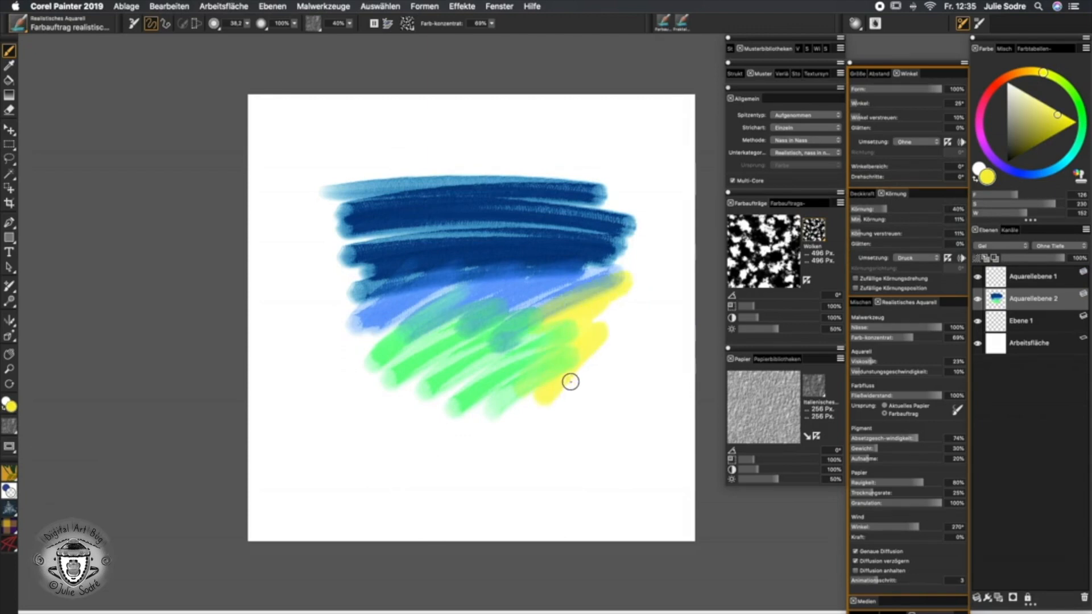
Add an orange-brown patch in the canvas's lower right corner and a dark brown spiral overlapping the green strokes
{"action": "left_click", "coordinate": [1006, 77]}
{"action": "mouse_move", "coordinate": [621, 342]}
{"action": "left_mouse_down"}
{"action": "mouse_move", "coordinate": [629, 346]}
{"action": "mouse_move", "coordinate": [553, 425]}
{"action": "mouse_move", "coordinate": [622, 455]}
{"action": "mouse_move", "coordinate": [643, 489]}
{"action": "left_mouse_up"}
{"action": "mouse_move", "coordinate": [593, 520]}
{"action": "left_mouse_down"}
{"action": "mouse_move", "coordinate": [677, 494]}
{"action": "mouse_move", "coordinate": [603, 486]}
{"action": "mouse_move", "coordinate": [636, 560]}
{"action": "left_mouse_up"}
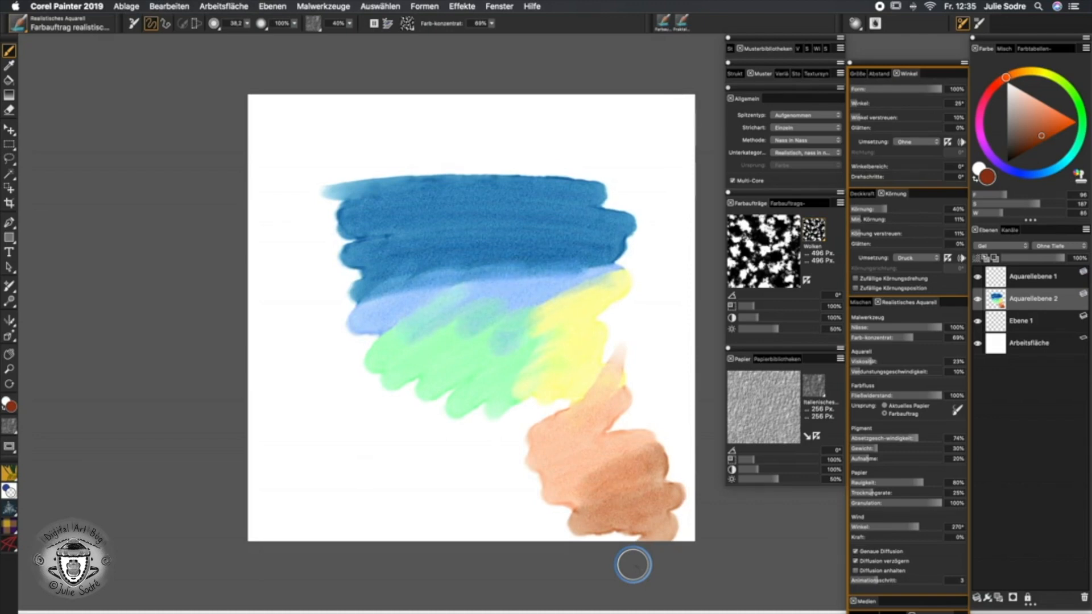
{"action": "left_click", "coordinate": [1021, 149]}
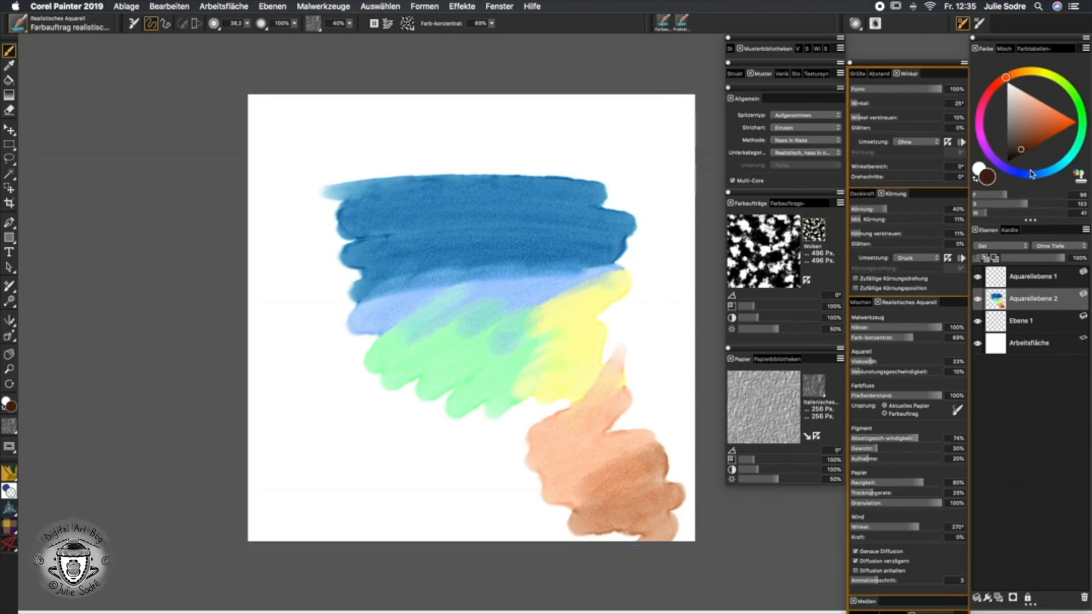
{"action": "mouse_move", "coordinate": [444, 407]}
{"action": "left_mouse_down"}
{"action": "mouse_move", "coordinate": [483, 486]}
{"action": "mouse_move", "coordinate": [480, 385]}
{"action": "mouse_move", "coordinate": [426, 506]}
{"action": "mouse_move", "coordinate": [552, 398]}
{"action": "mouse_move", "coordinate": [375, 423]}
{"action": "left_mouse_up"}
{"action": "left_click_drag", "start_coordinate": [375, 473], "coordinate": [488, 592]}
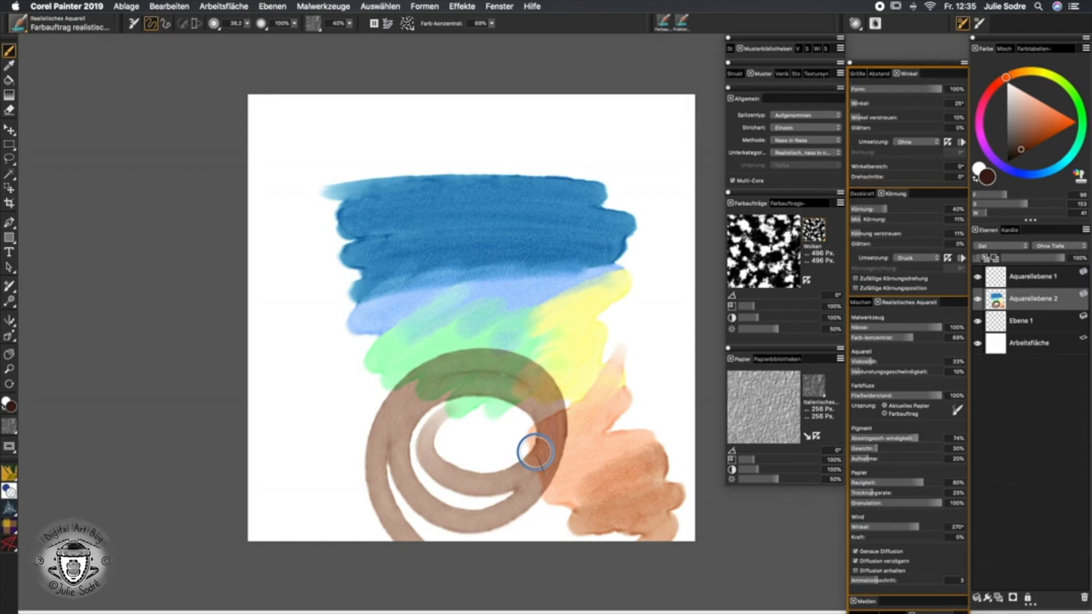
Clear all paint from Aquarellebene 2 and turn on Diffusion anhalten
{"action": "key", "text": "super+a"}
{"action": "key", "text": "Delete"}
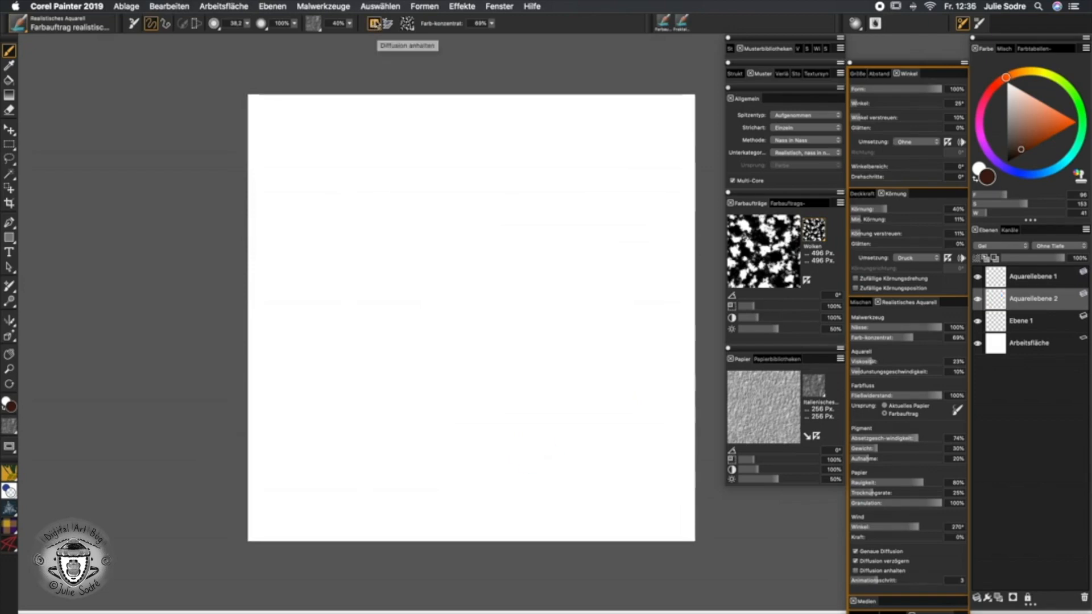
{"action": "left_click", "coordinate": [375, 25]}
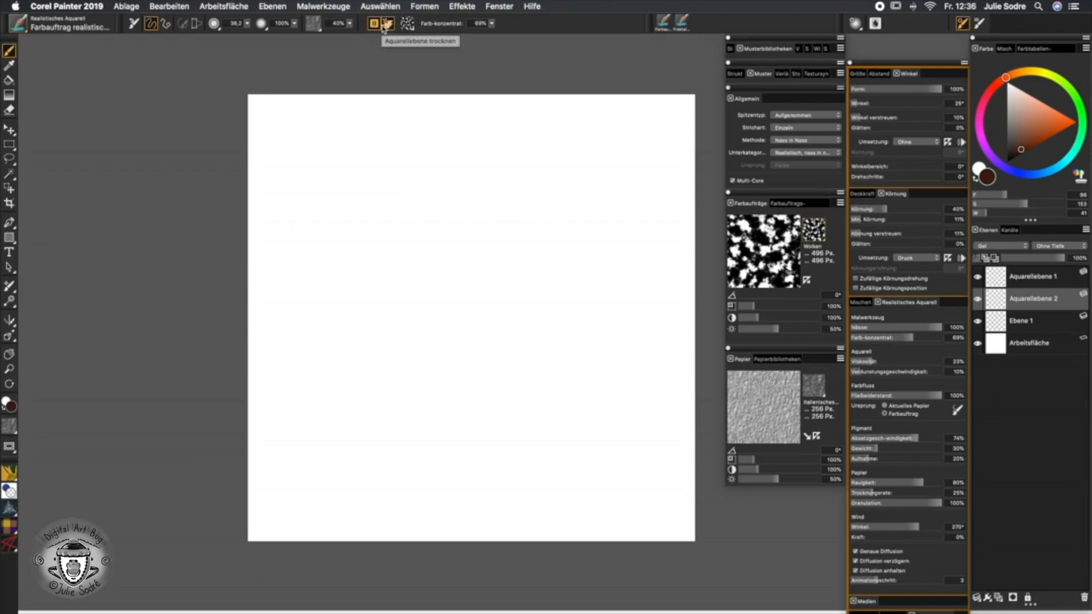
Paint overlapping diagonal bands in blue, turquoise and lime green across the canvas while diffusion is paused
{"action": "left_click", "coordinate": [1053, 123]}
{"action": "left_click", "coordinate": [1027, 175]}
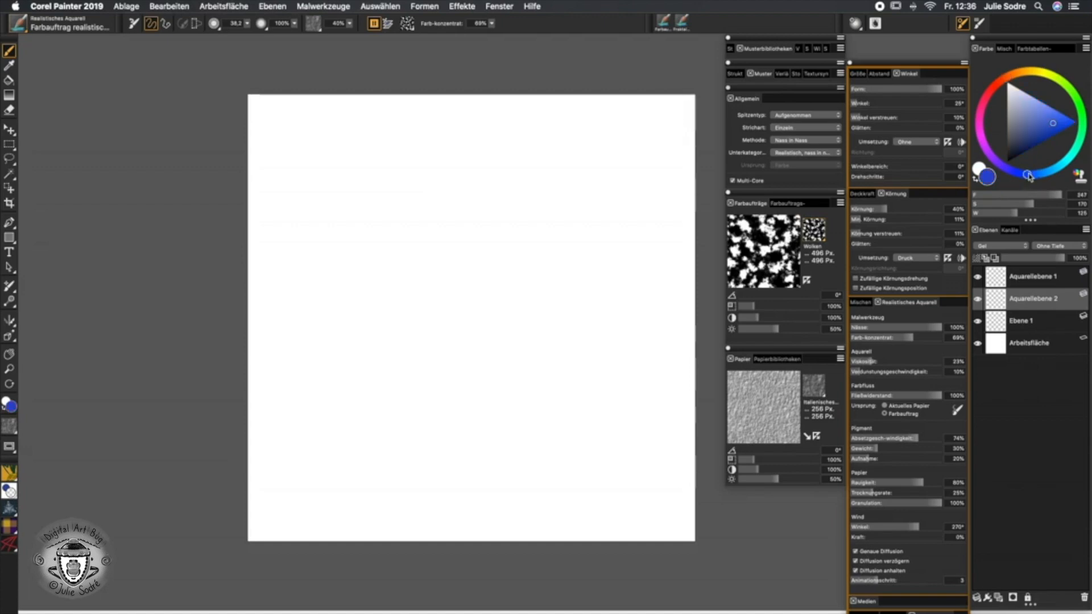
{"action": "mouse_move", "coordinate": [321, 228]}
{"action": "left_mouse_down"}
{"action": "mouse_move", "coordinate": [475, 170]}
{"action": "mouse_move", "coordinate": [414, 227]}
{"action": "mouse_move", "coordinate": [586, 219]}
{"action": "mouse_move", "coordinate": [499, 280]}
{"action": "left_mouse_up"}
{"action": "left_click", "coordinate": [1069, 157]}
{"action": "mouse_move", "coordinate": [384, 341]}
{"action": "left_mouse_down"}
{"action": "mouse_move", "coordinate": [555, 254]}
{"action": "mouse_move", "coordinate": [617, 291]}
{"action": "mouse_move", "coordinate": [432, 398]}
{"action": "mouse_move", "coordinate": [515, 389]}
{"action": "mouse_move", "coordinate": [634, 305]}
{"action": "mouse_move", "coordinate": [448, 439]}
{"action": "mouse_move", "coordinate": [600, 388]}
{"action": "mouse_move", "coordinate": [505, 475]}
{"action": "mouse_move", "coordinate": [609, 394]}
{"action": "mouse_move", "coordinate": [488, 521]}
{"action": "left_mouse_up"}
{"action": "left_click", "coordinate": [1062, 82]}
{"action": "left_click_drag", "start_coordinate": [675, 375], "coordinate": [476, 537]}
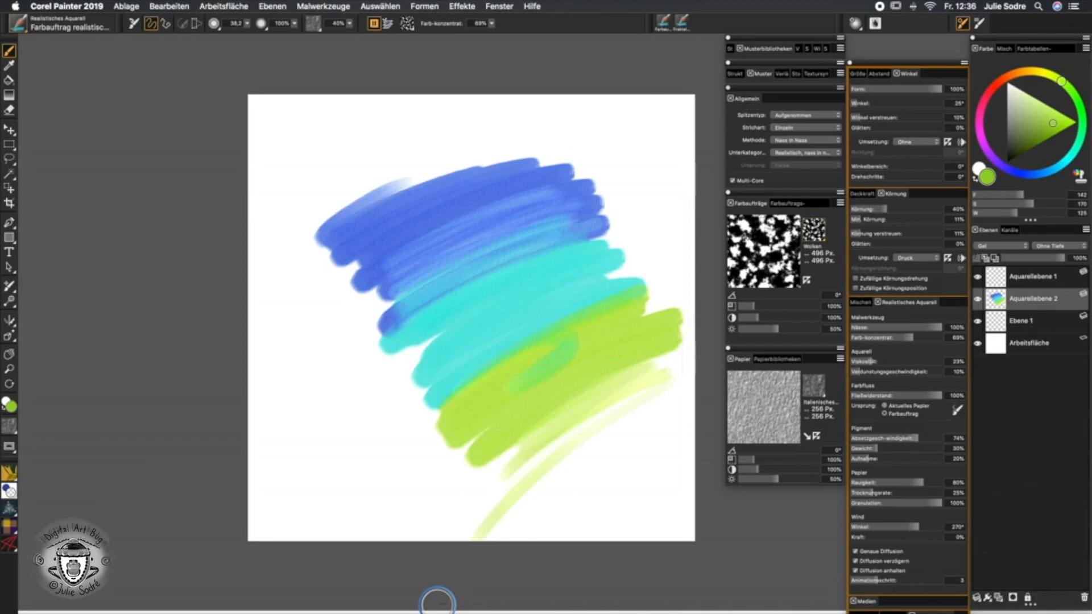
Paint red strokes along the left and right ends of the colour bands, resuming diffusion between the two
{"action": "left_click", "coordinate": [992, 89]}
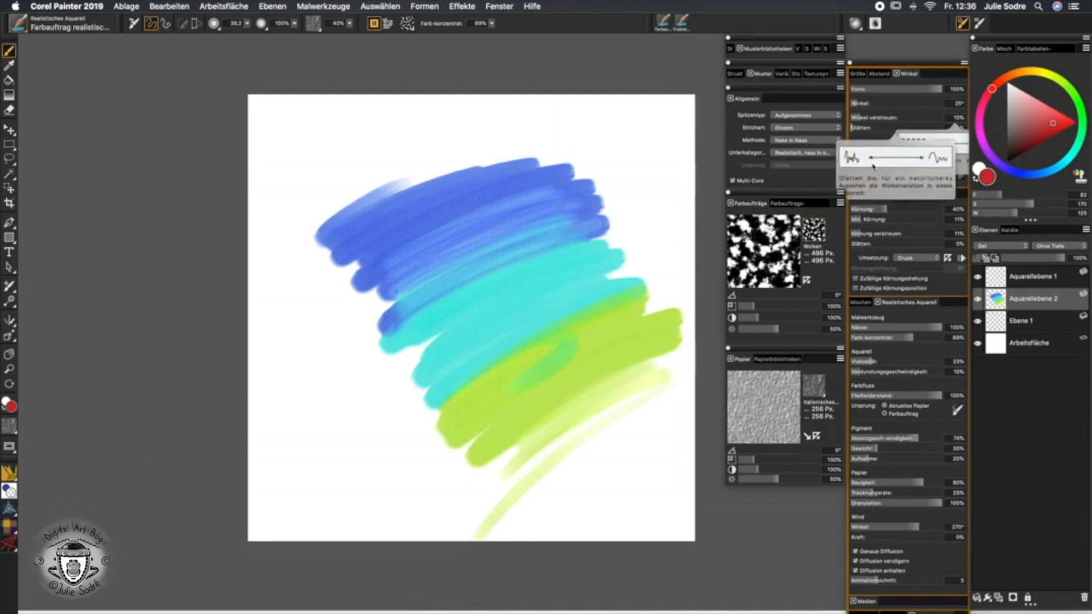
{"action": "mouse_move", "coordinate": [387, 321]}
{"action": "left_mouse_down"}
{"action": "mouse_move", "coordinate": [460, 479]}
{"action": "mouse_move", "coordinate": [480, 496]}
{"action": "mouse_move", "coordinate": [400, 313]}
{"action": "mouse_move", "coordinate": [378, 322]}
{"action": "mouse_move", "coordinate": [398, 392]}
{"action": "mouse_move", "coordinate": [496, 530]}
{"action": "left_mouse_up"}
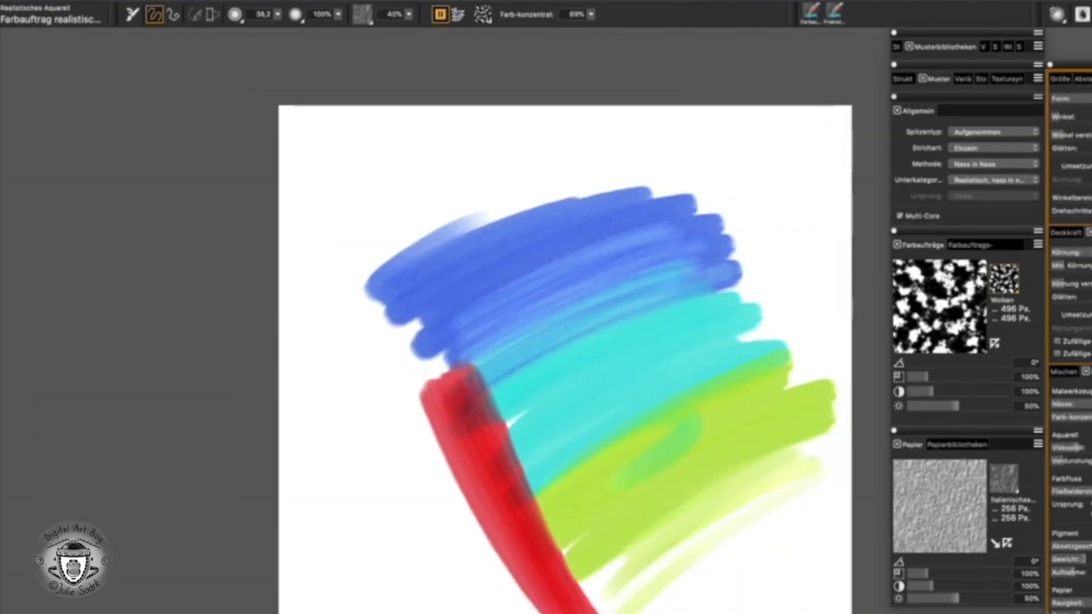
{"action": "left_click", "coordinate": [439, 15]}
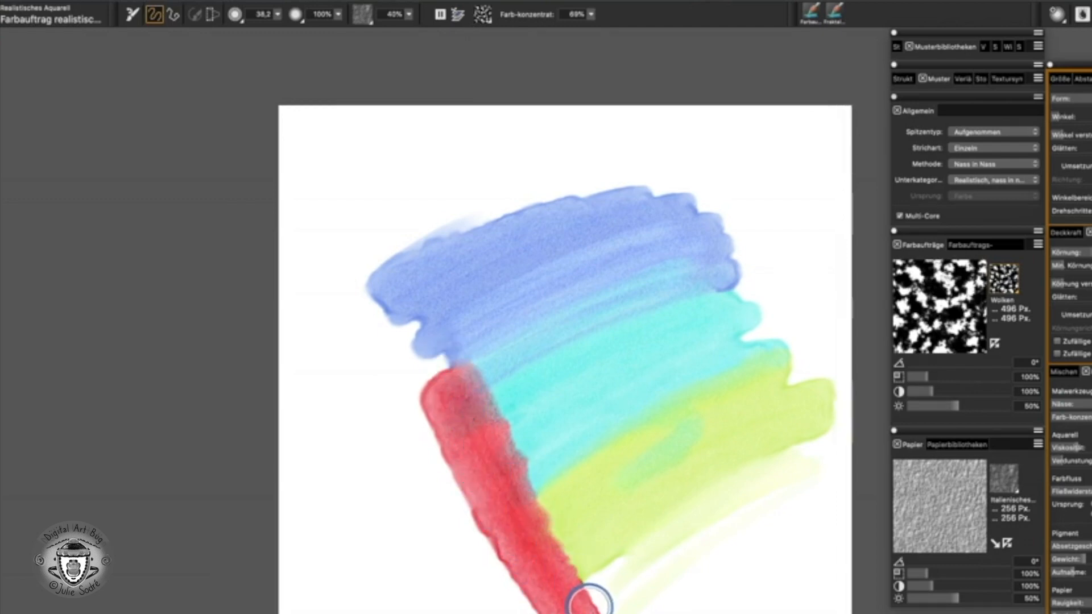
{"action": "mouse_move", "coordinate": [805, 418]}
{"action": "left_mouse_down"}
{"action": "mouse_move", "coordinate": [751, 312]}
{"action": "mouse_move", "coordinate": [848, 509]}
{"action": "mouse_move", "coordinate": [843, 472]}
{"action": "left_mouse_up"}
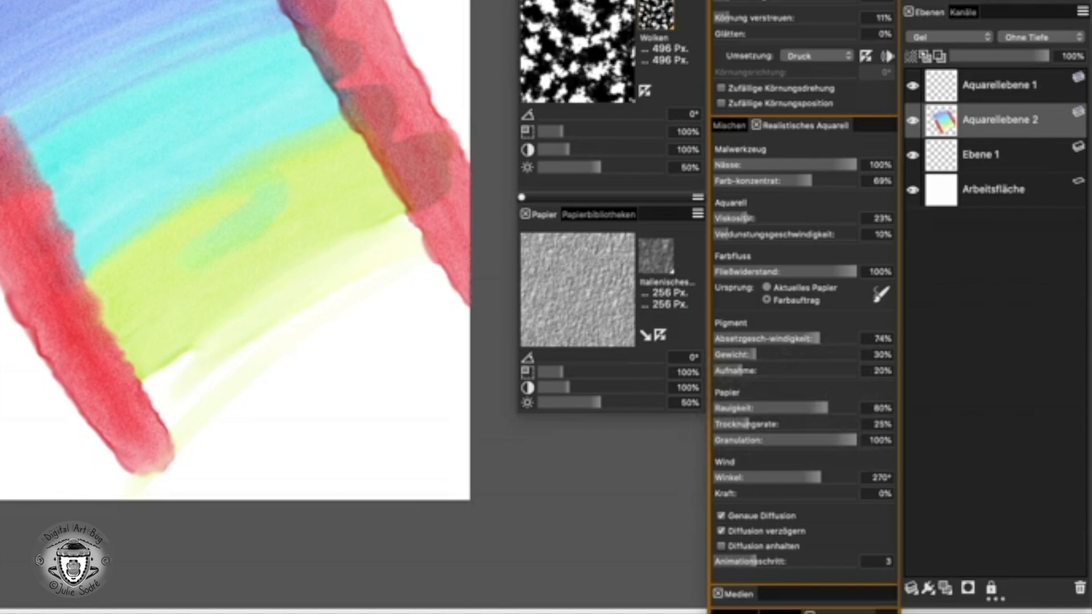
Paint a dark red test stroke in the lower left with pigment Gewicht at 11%, and another above it at 88%
{"action": "left_click_drag", "start_coordinate": [756, 354], "coordinate": [730, 358]}
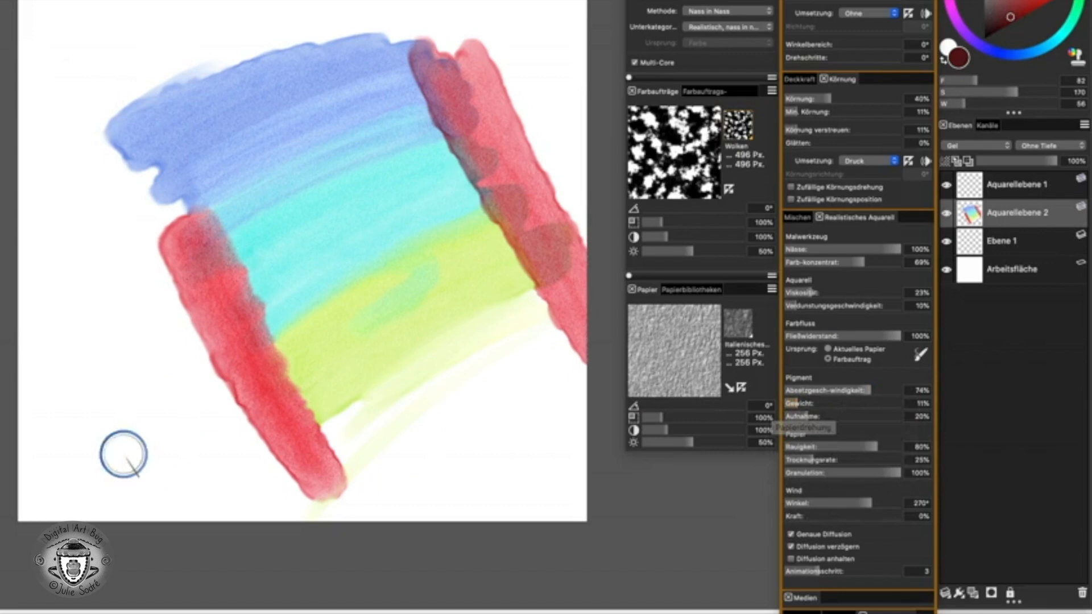
{"action": "mouse_move", "coordinate": [123, 454]}
{"action": "left_mouse_down"}
{"action": "mouse_move", "coordinate": [250, 450]}
{"action": "mouse_move", "coordinate": [110, 463]}
{"action": "left_mouse_up"}
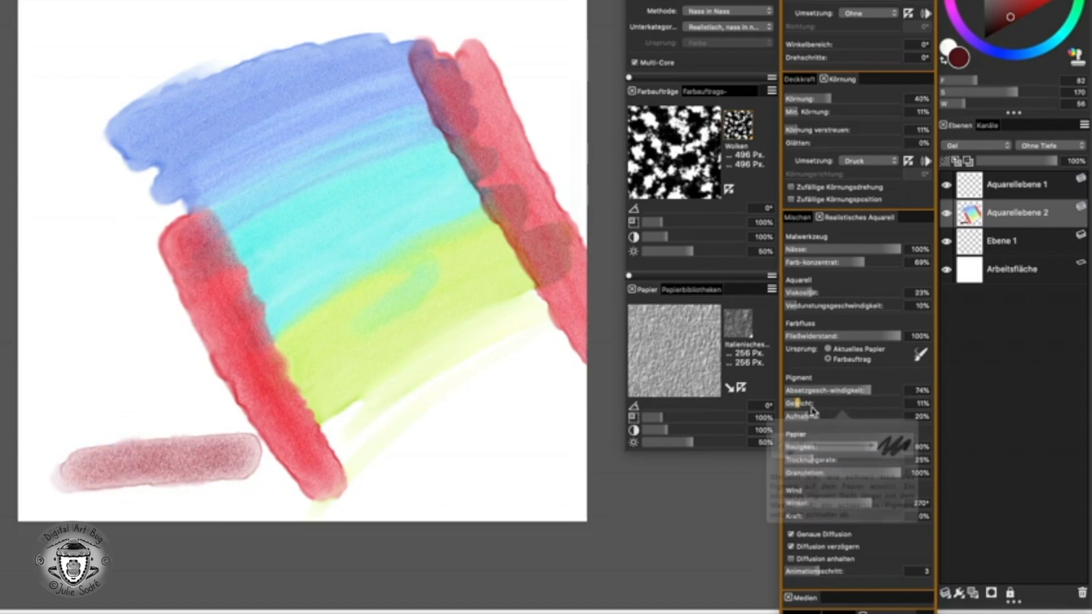
{"action": "left_click_drag", "start_coordinate": [851, 404], "coordinate": [888, 407]}
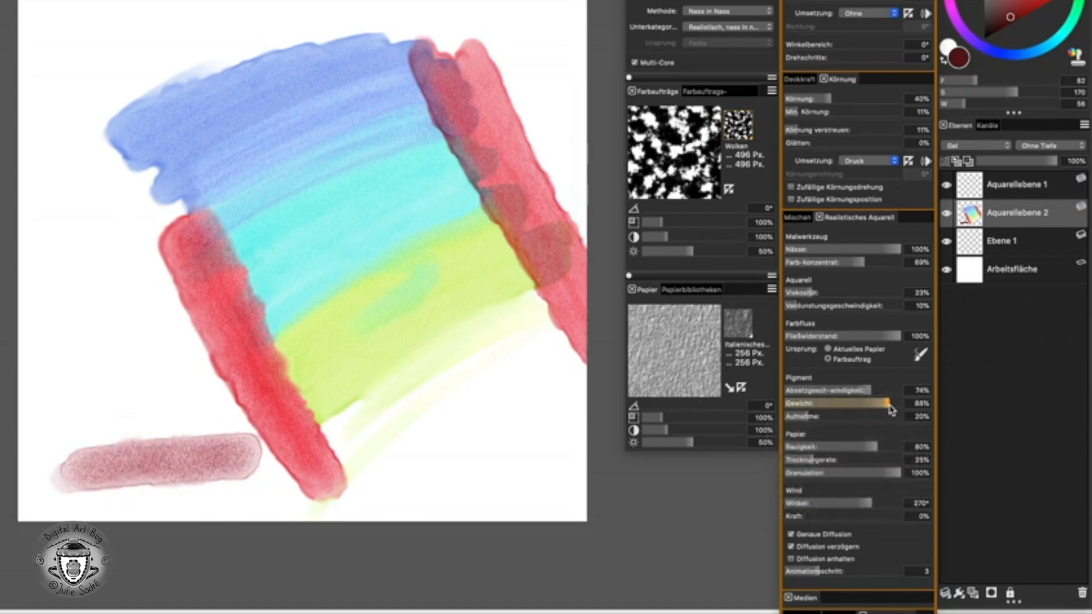
{"action": "mouse_move", "coordinate": [78, 410]}
{"action": "left_mouse_down"}
{"action": "mouse_move", "coordinate": [158, 395]}
{"action": "mouse_move", "coordinate": [99, 387]}
{"action": "left_mouse_up"}
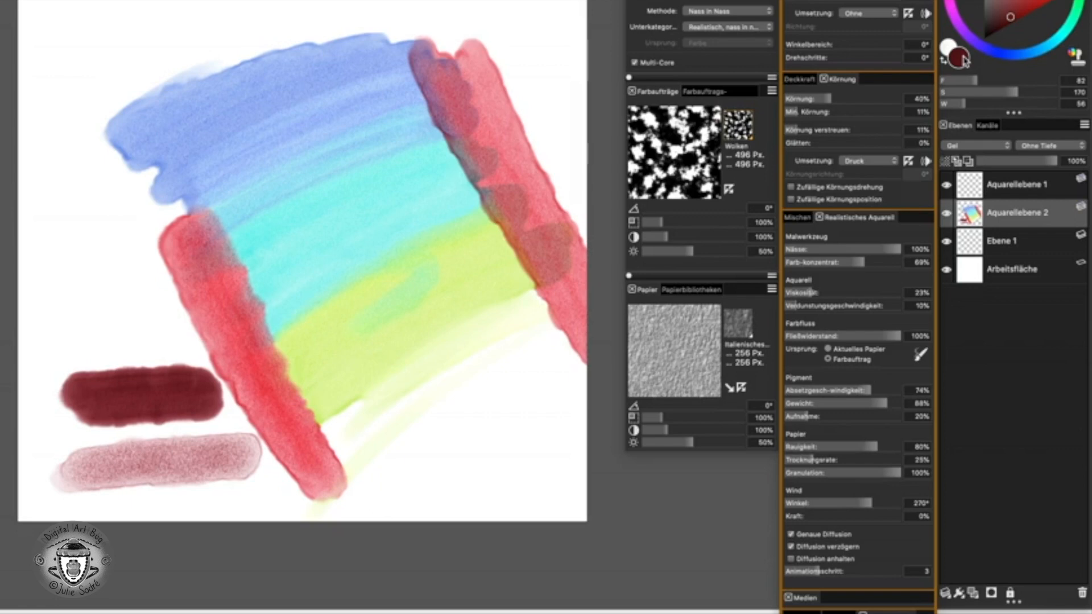
Paint a long dark red stroke across the canvas's upper edge with wind Kraft at 98% and Viskosität at 10%
{"action": "mouse_move", "coordinate": [890, 406]}
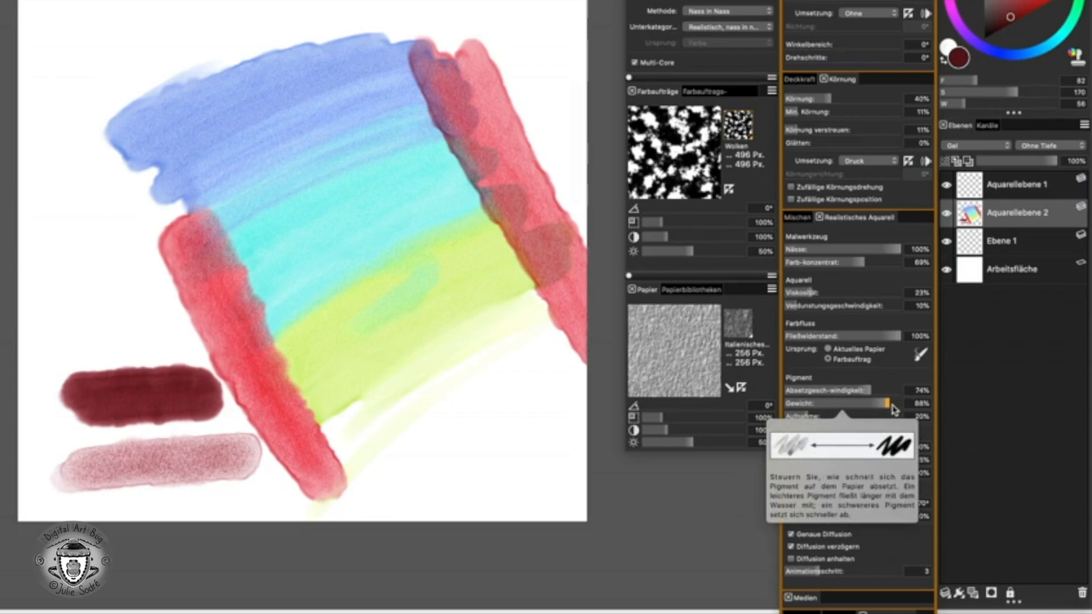
{"action": "mouse_move", "coordinate": [913, 471]}
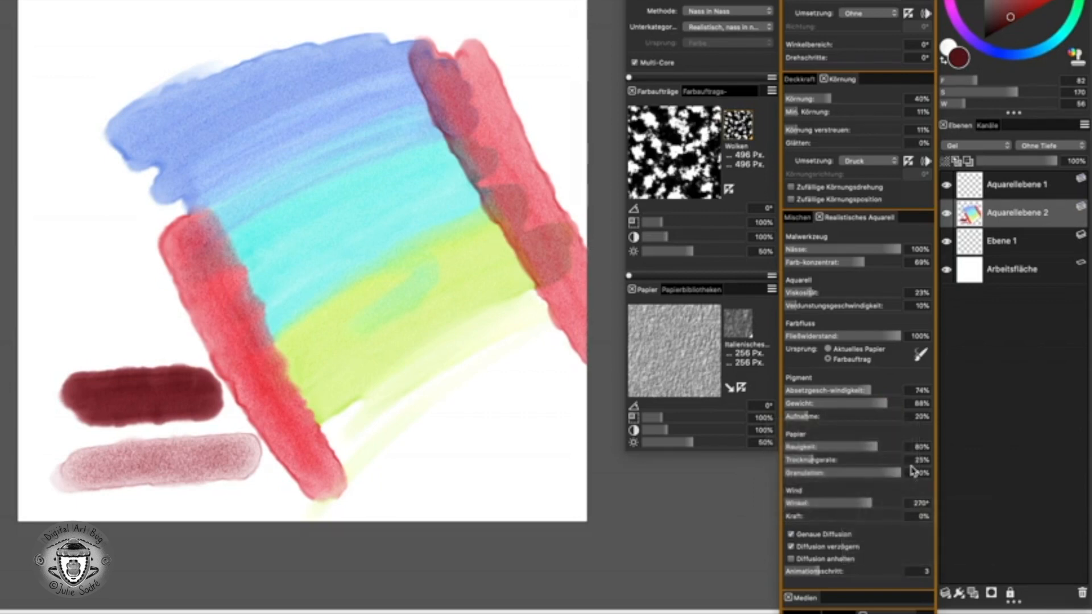
{"action": "mouse_move", "coordinate": [796, 516]}
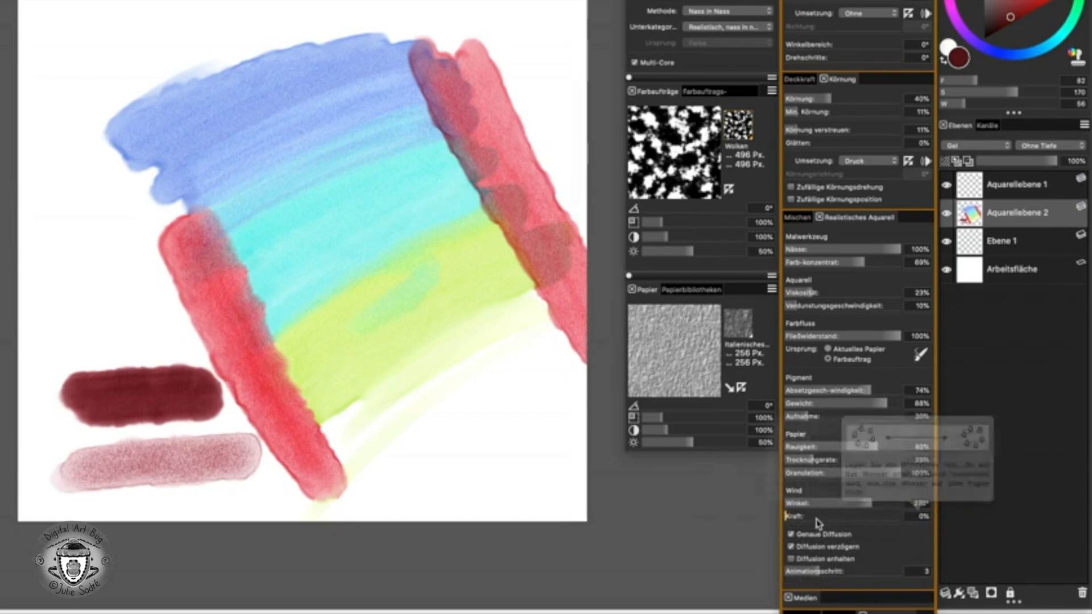
{"action": "left_click_drag", "start_coordinate": [792, 518], "coordinate": [899, 515]}
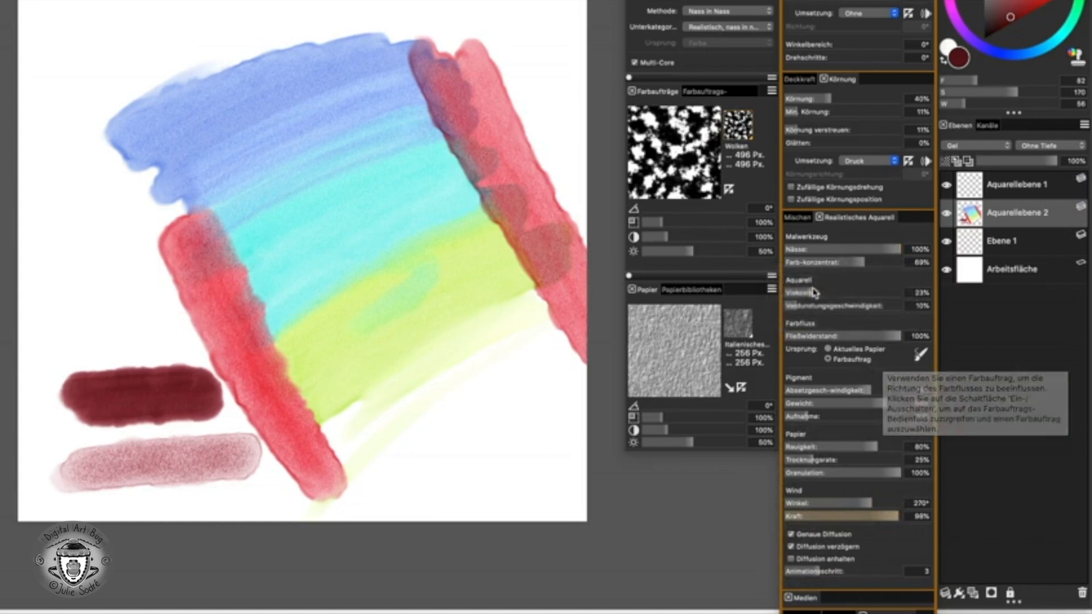
{"action": "left_click_drag", "start_coordinate": [814, 293], "coordinate": [797, 295]}
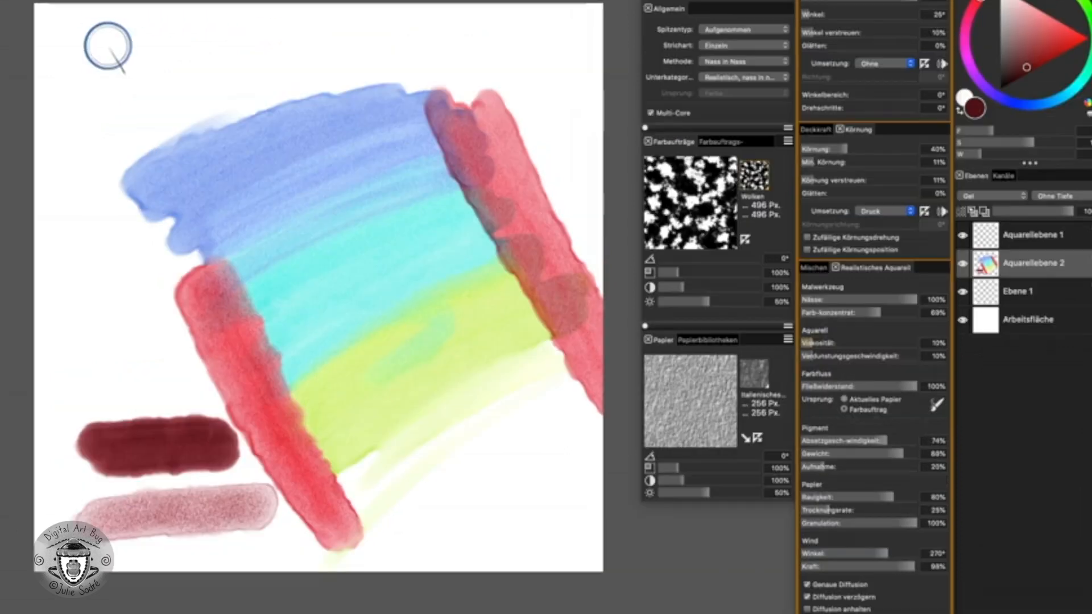
{"action": "mouse_move", "coordinate": [83, 46]}
{"action": "left_mouse_down"}
{"action": "mouse_move", "coordinate": [437, 45]}
{"action": "mouse_move", "coordinate": [139, 53]}
{"action": "left_mouse_up"}
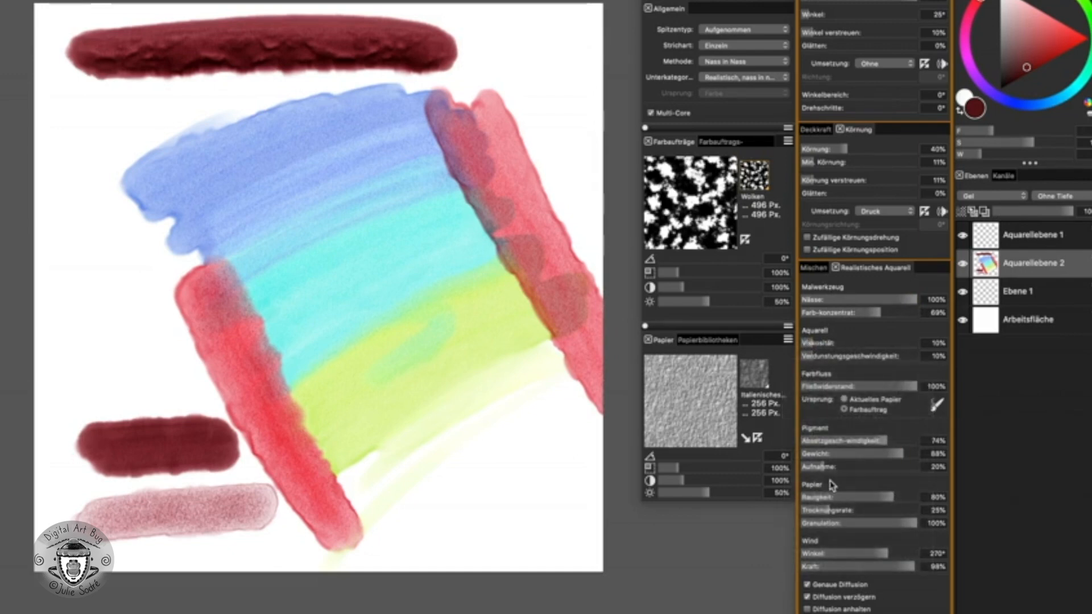
Paint a long dark red stroke beneath the uppermost one with Fließwiderstand at 5%, and set Fließwiderstand to 80% once the stroke is painted
{"action": "mouse_move", "coordinate": [891, 387]}
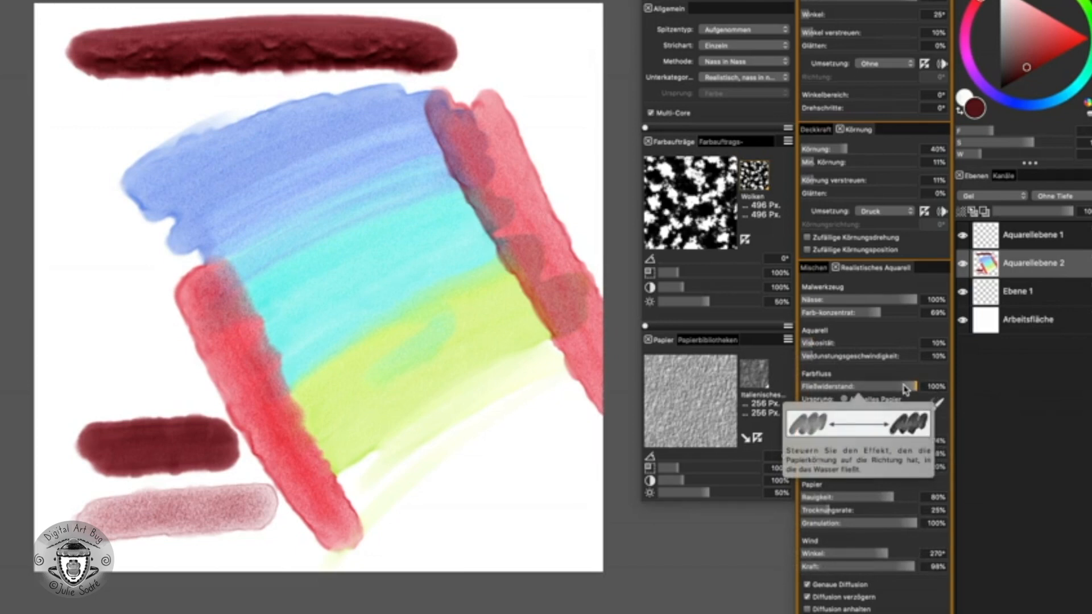
{"action": "left_click_drag", "start_coordinate": [915, 389], "coordinate": [808, 389]}
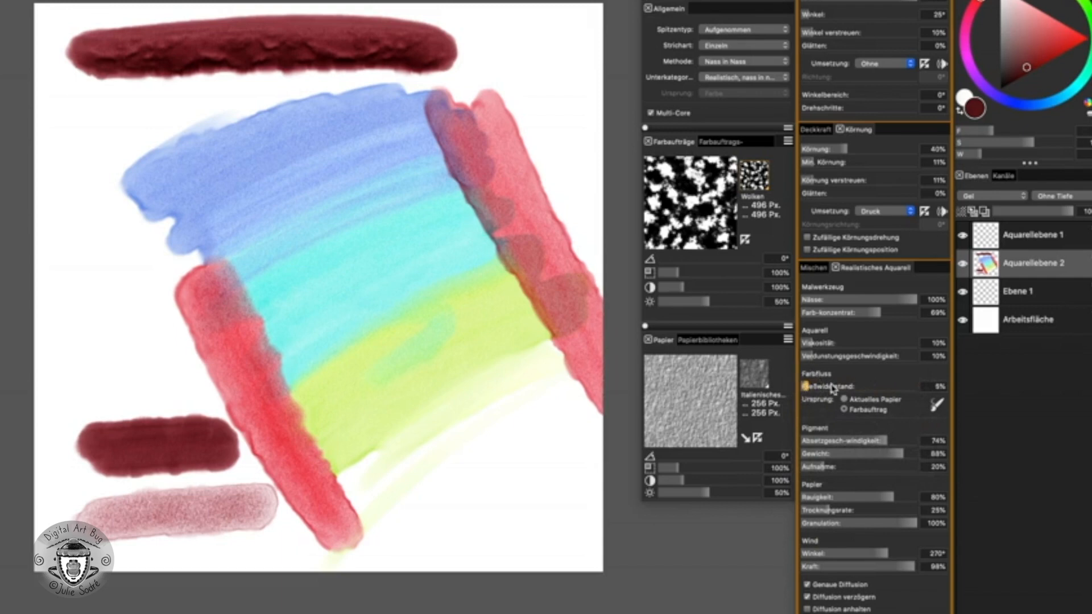
{"action": "left_click_drag", "start_coordinate": [63, 122], "coordinate": [261, 109]}
{"action": "mouse_move", "coordinate": [345, 110]}
{"action": "left_mouse_down"}
{"action": "mouse_move", "coordinate": [150, 123]}
{"action": "mouse_move", "coordinate": [378, 117]}
{"action": "mouse_move", "coordinate": [92, 151]}
{"action": "left_mouse_up"}
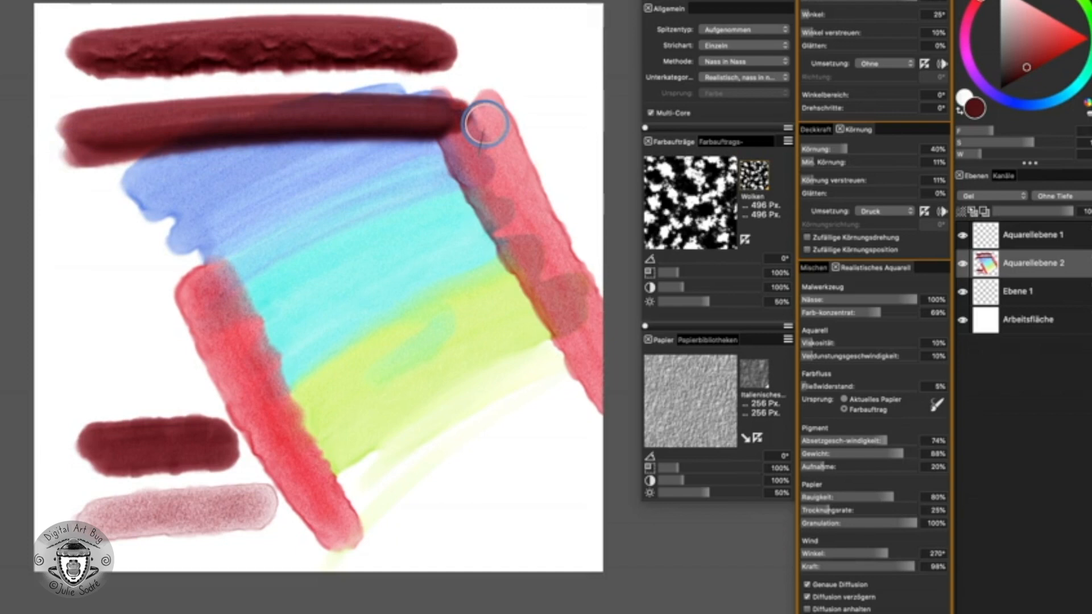
{"action": "left_click", "coordinate": [892, 386]}
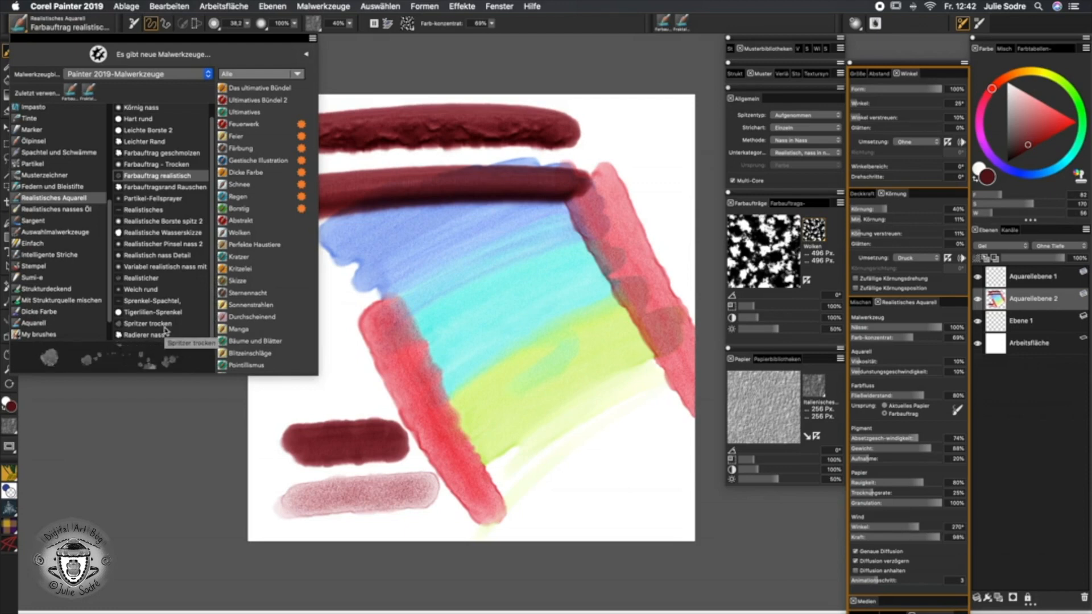
Erase the blue band's left end with the Radierer nass brush, and scratch white lines across the left red stroke with the Eraser tool
{"action": "left_click", "coordinate": [139, 336]}
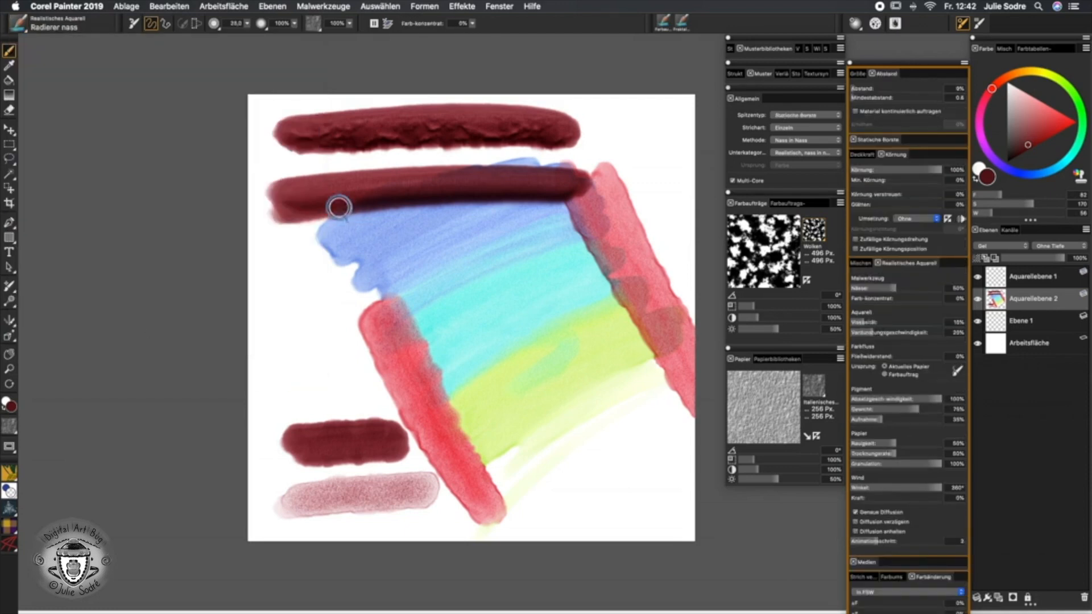
{"action": "mouse_move", "coordinate": [320, 251]}
{"action": "left_mouse_down"}
{"action": "mouse_move", "coordinate": [314, 266]}
{"action": "mouse_move", "coordinate": [336, 271]}
{"action": "mouse_move", "coordinate": [349, 295]}
{"action": "mouse_move", "coordinate": [383, 274]}
{"action": "mouse_move", "coordinate": [386, 307]}
{"action": "left_mouse_up"}
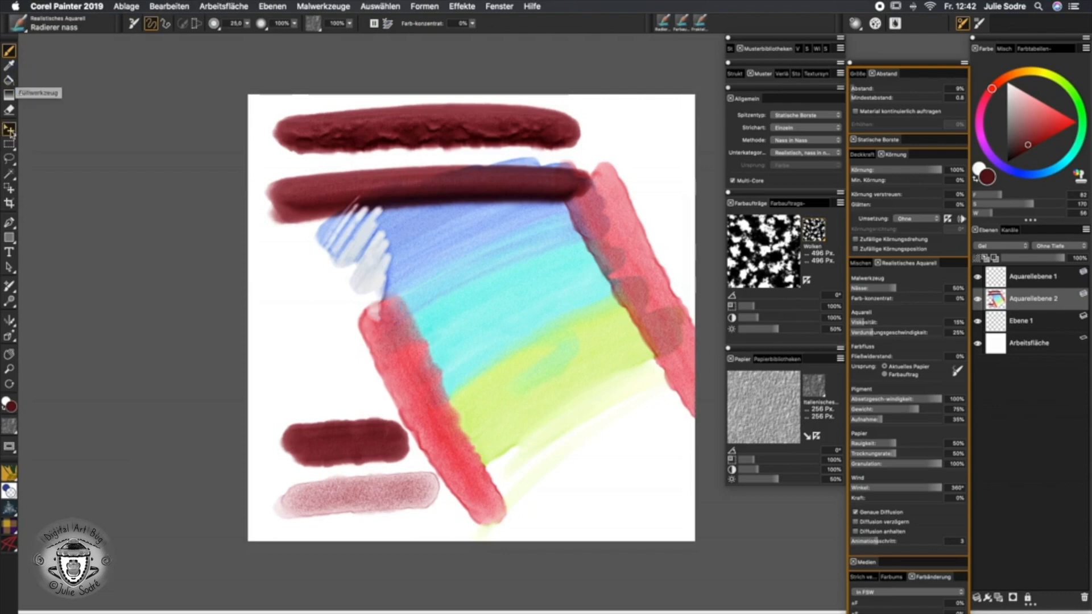
{"action": "left_click", "coordinate": [9, 109]}
{"action": "mouse_move", "coordinate": [357, 357]}
{"action": "left_mouse_down"}
{"action": "mouse_move", "coordinate": [437, 288]}
{"action": "mouse_move", "coordinate": [399, 330]}
{"action": "mouse_move", "coordinate": [386, 370]}
{"action": "mouse_move", "coordinate": [403, 385]}
{"action": "left_mouse_up"}
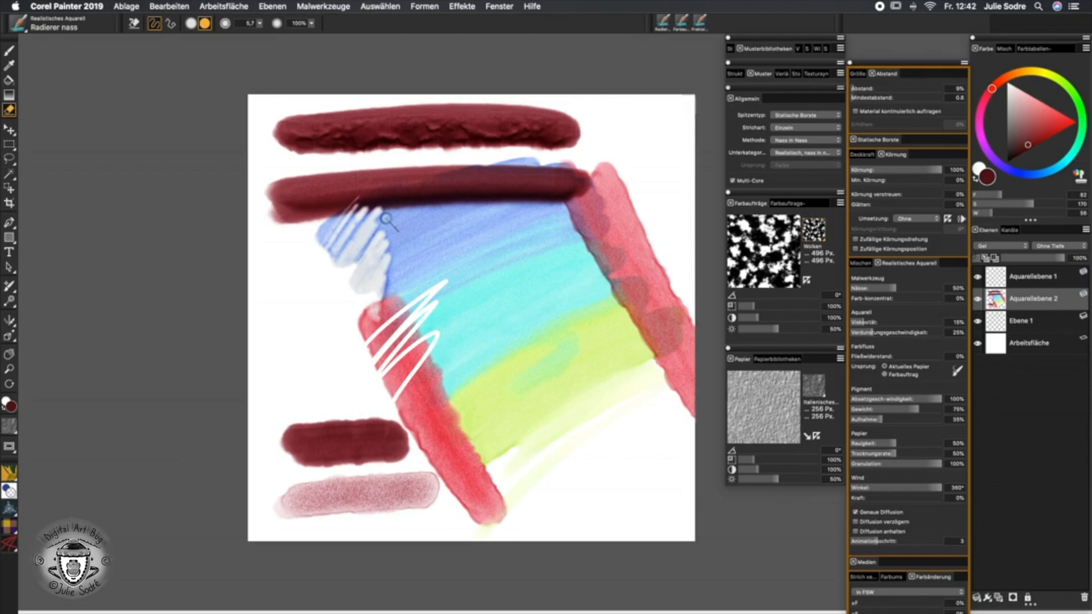
Spray a dark red speckled patch with Tigerlilien-Sprenkel, and add salt texture over the turquoise and green bands with the Aquarell brush Radierer salzig
{"action": "left_click", "coordinate": [19, 27]}
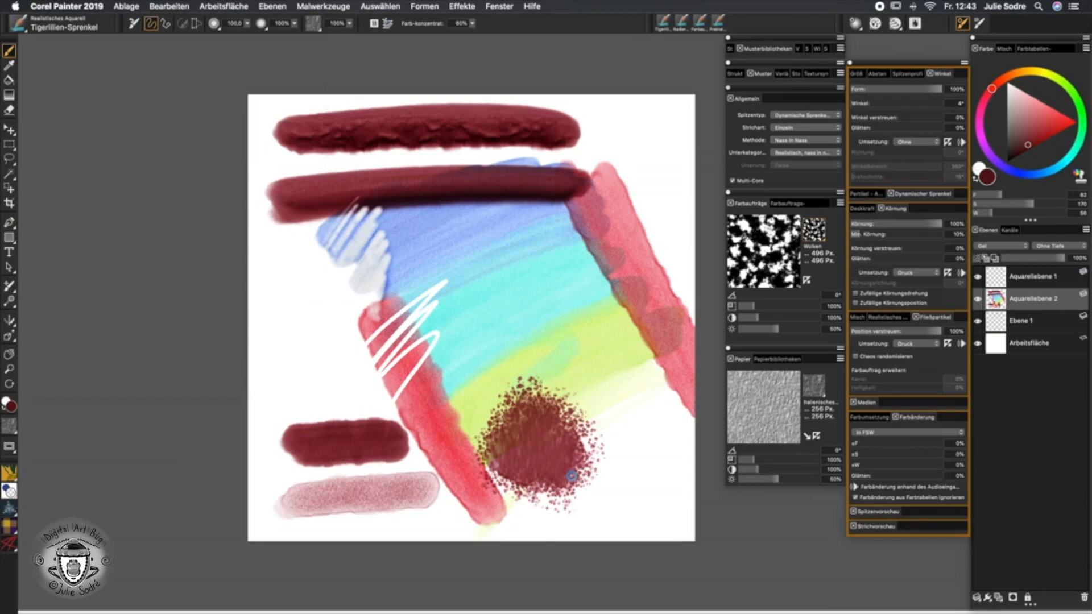
{"action": "left_click", "coordinate": [18, 24]}
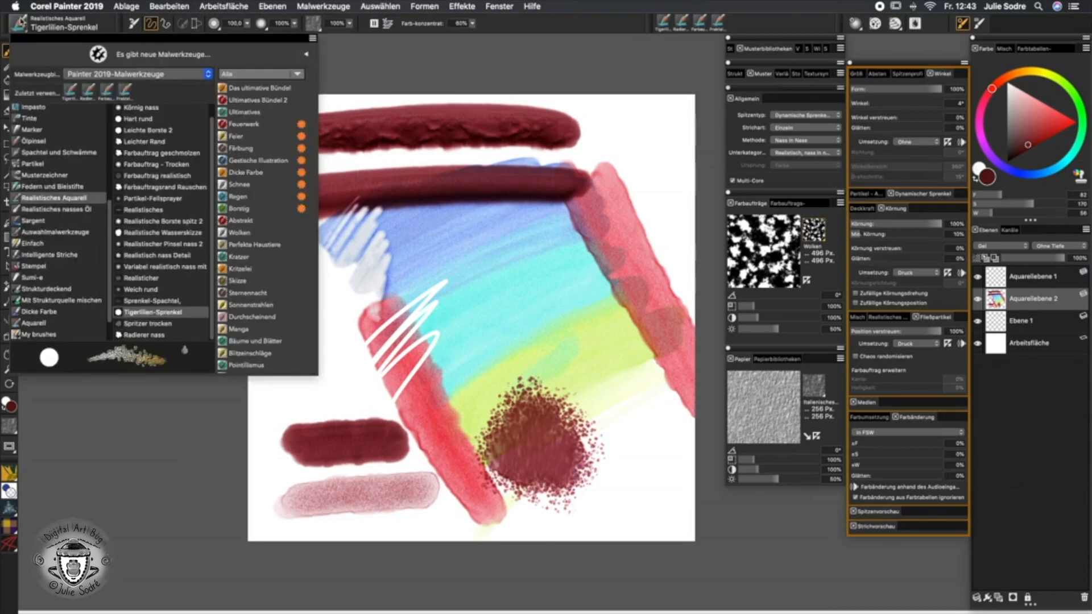
{"action": "left_click", "coordinate": [74, 209]}
{"action": "scroll", "coordinate": [38, 293], "scroll_direction": "down", "scroll_amount": 3}
{"action": "left_click", "coordinate": [38, 292]}
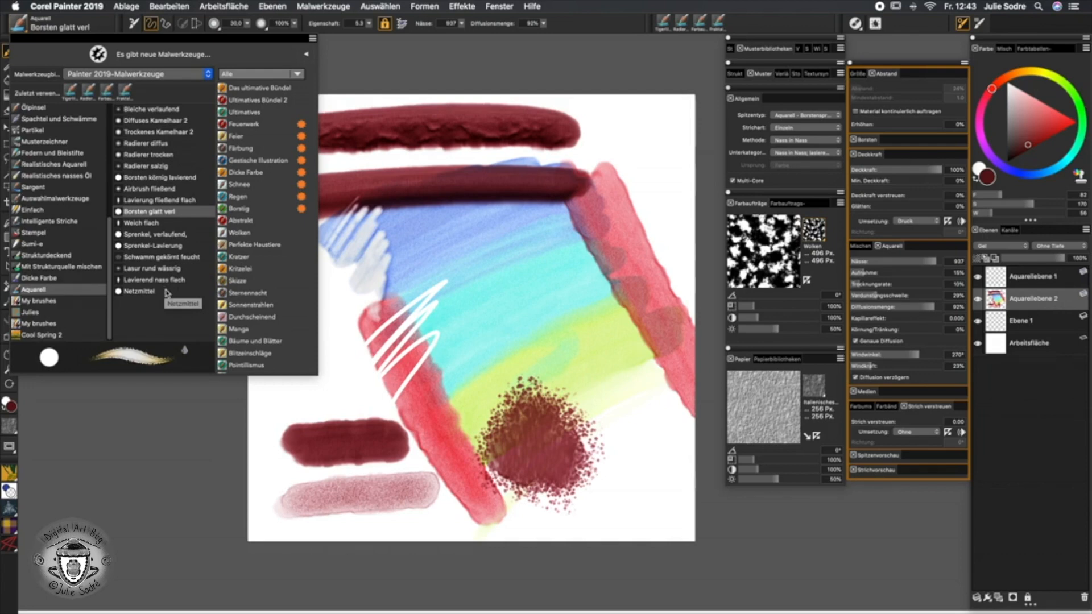
{"action": "left_click", "coordinate": [149, 165]}
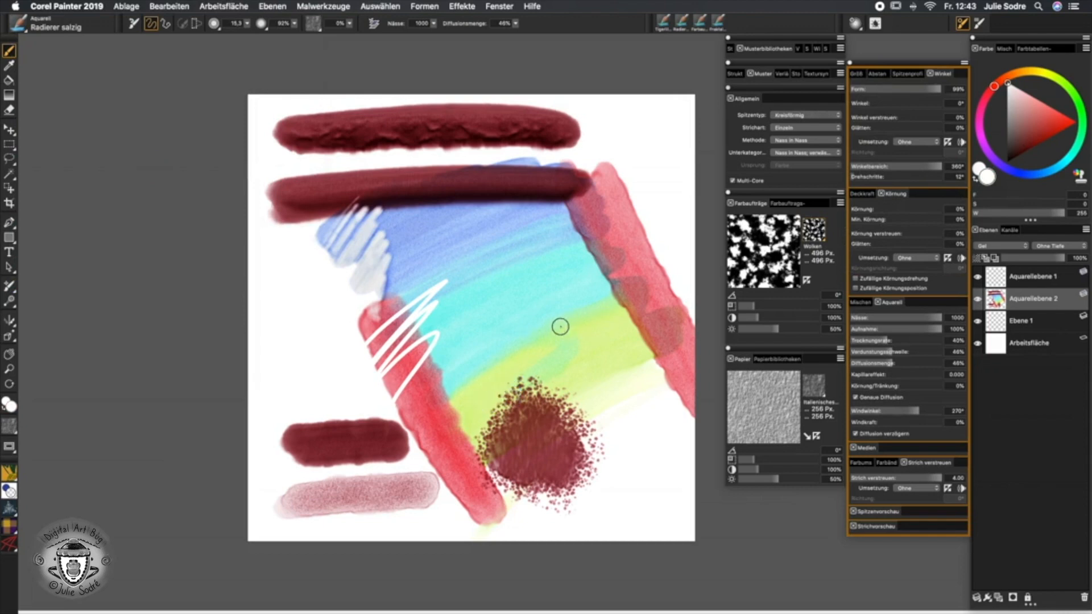
{"action": "left_click", "coordinate": [426, 443]}
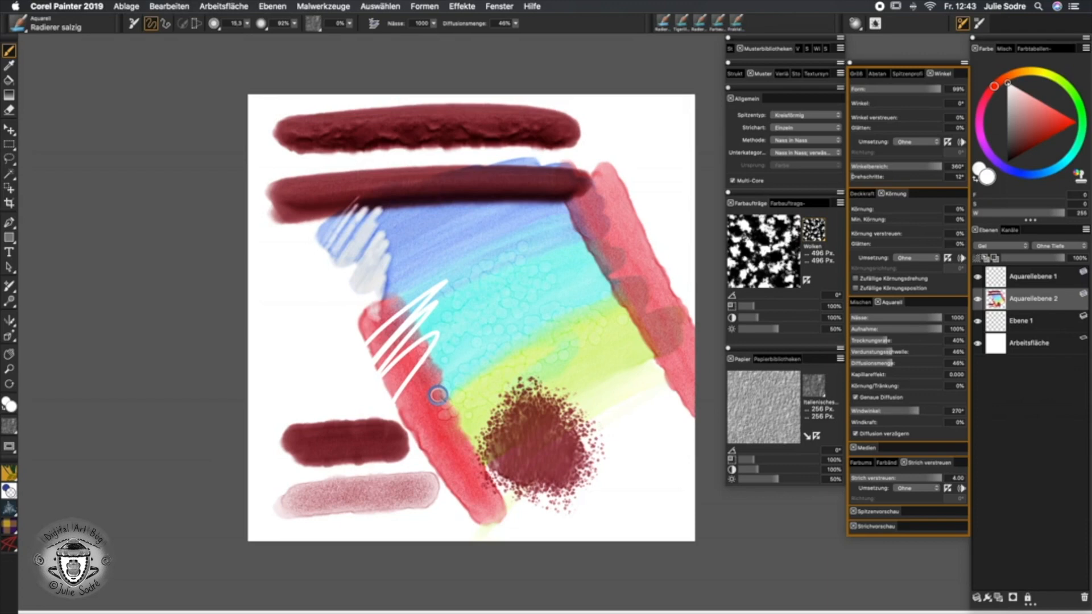
Clear the painted layer and paint a near-black zigzag down the canvas with the Aquarell brush Sprenkel, verlaufend, at Nässe 678 and Aufnahme 5%
{"action": "key", "text": "Delete"}
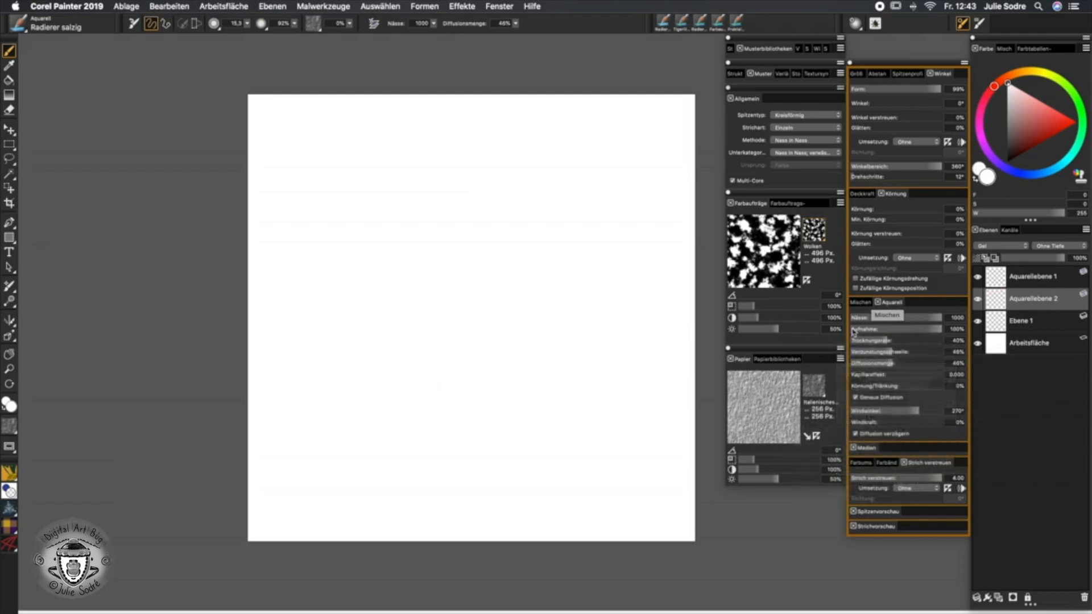
{"action": "left_click", "coordinate": [23, 25]}
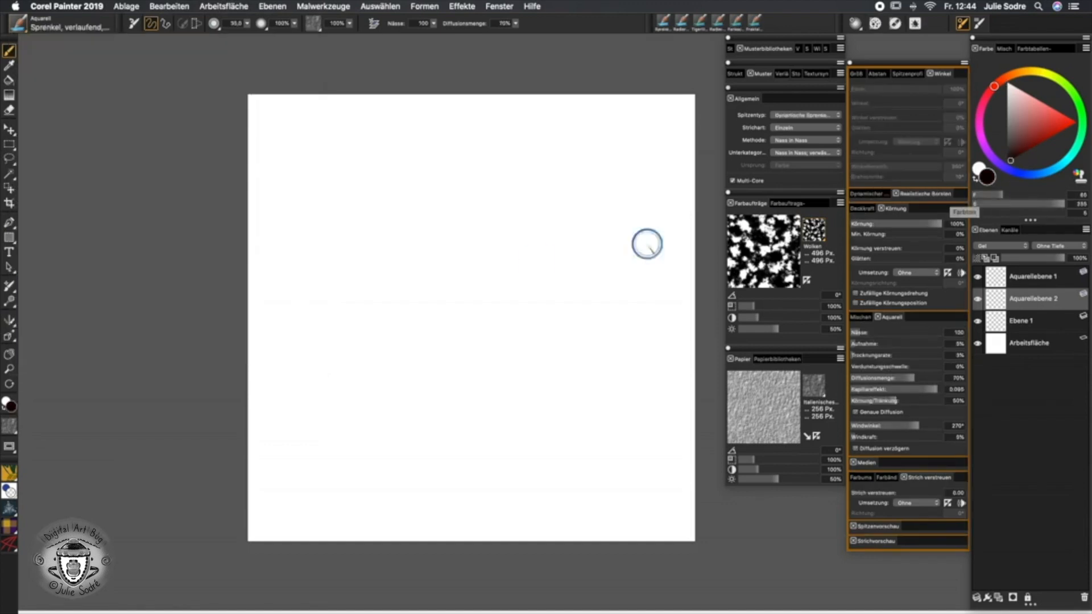
{"action": "left_click_drag", "start_coordinate": [310, 304], "coordinate": [572, 266]}
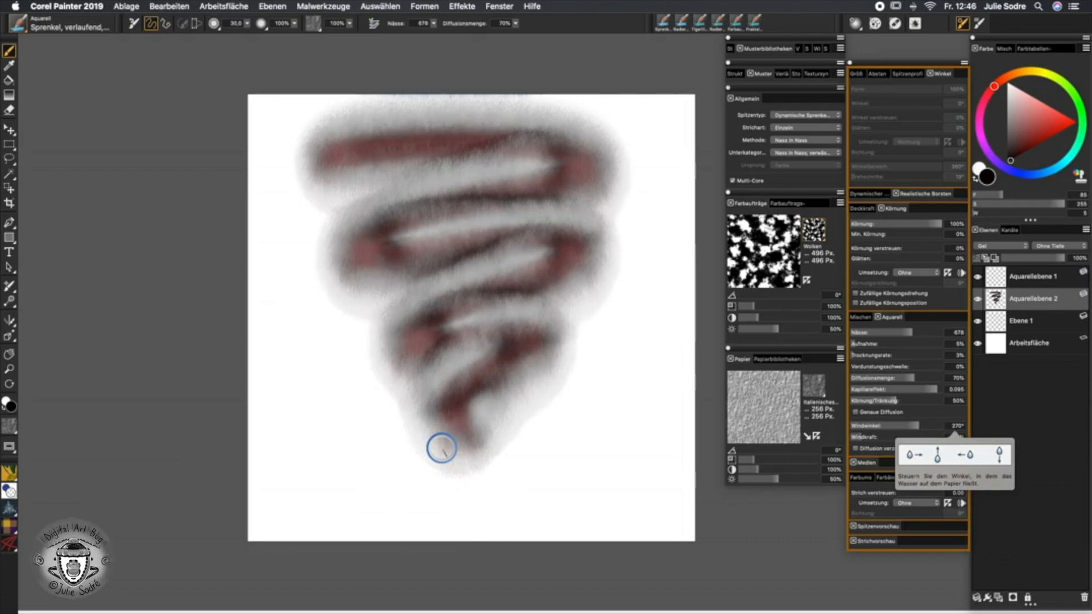
Shift the paint hue to turquoise, and return to the Realistisches Aquarell brush category with the zigzag cleared from the layer
{"action": "left_click", "coordinate": [1072, 152]}
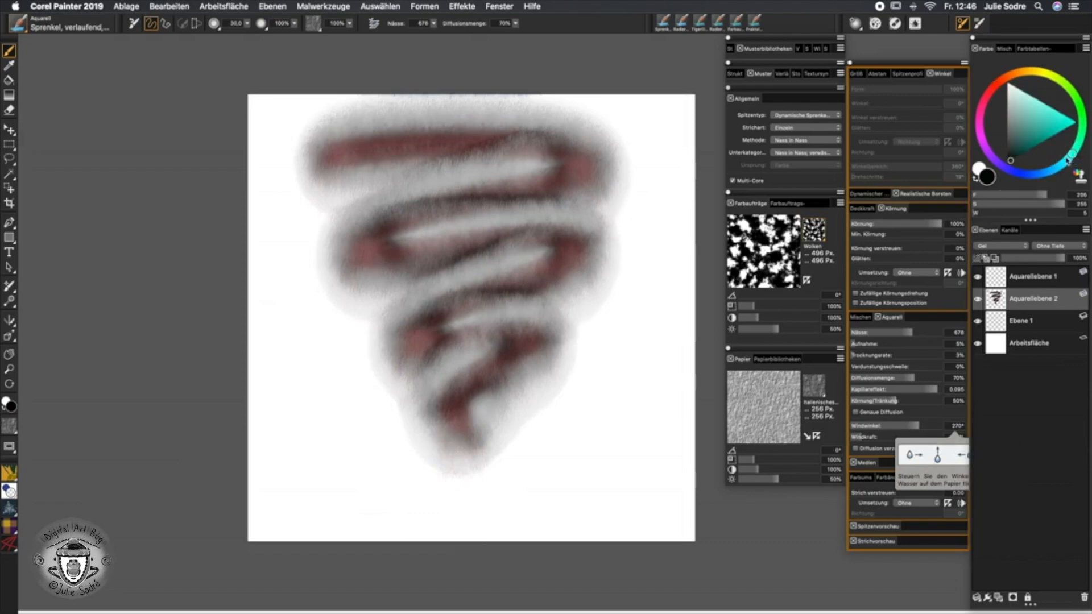
{"action": "mouse_move", "coordinate": [310, 304]}
{"action": "left_mouse_down"}
{"action": "mouse_move", "coordinate": [356, 282]}
{"action": "mouse_move", "coordinate": [436, 471]}
{"action": "left_mouse_up"}
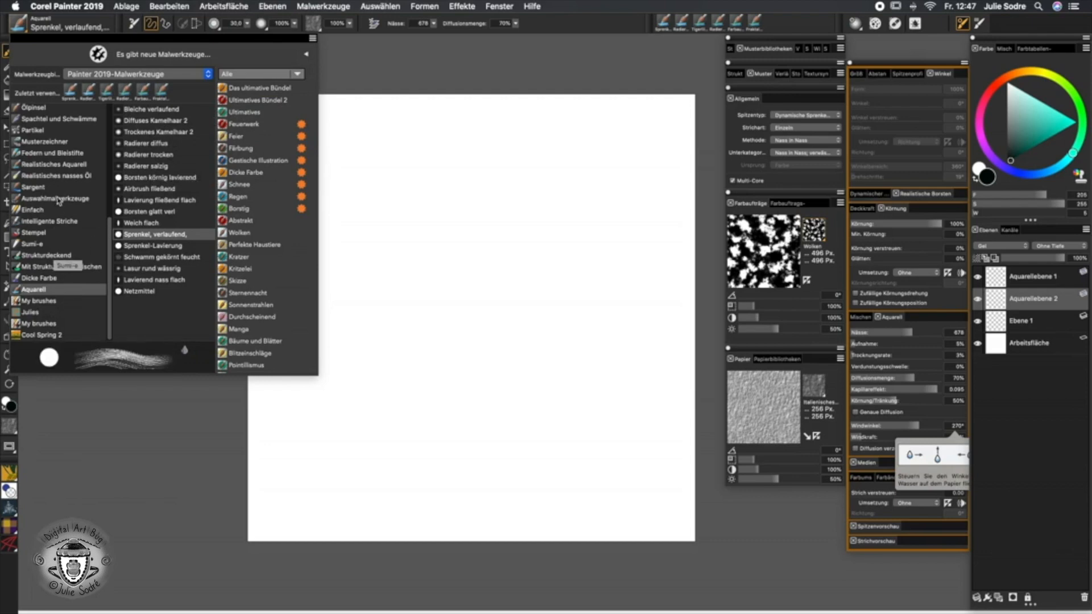
{"action": "left_click", "coordinate": [62, 176]}
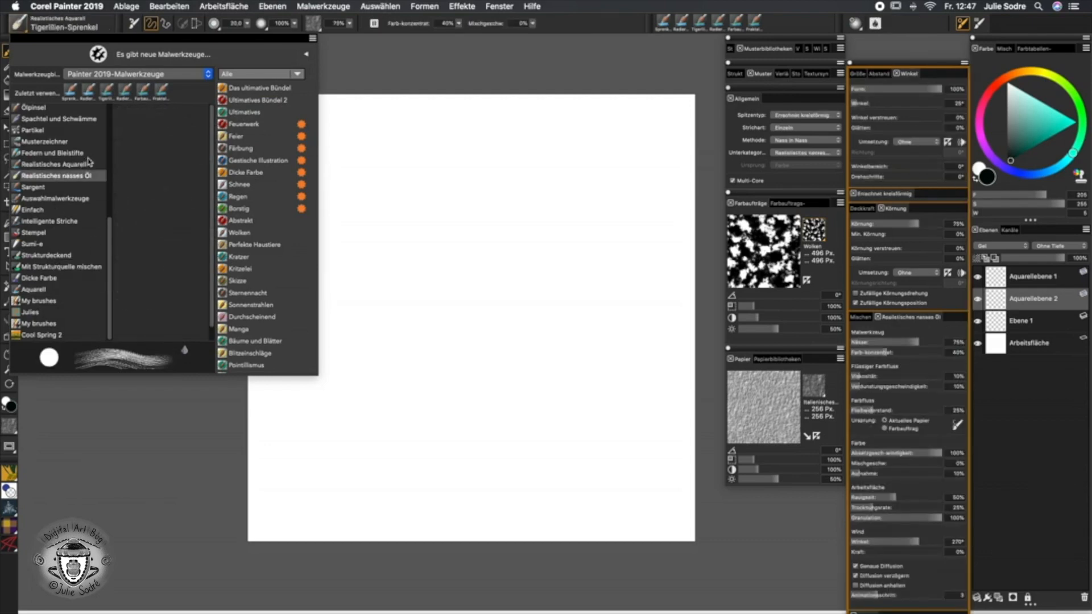
{"action": "left_click", "coordinate": [84, 165]}
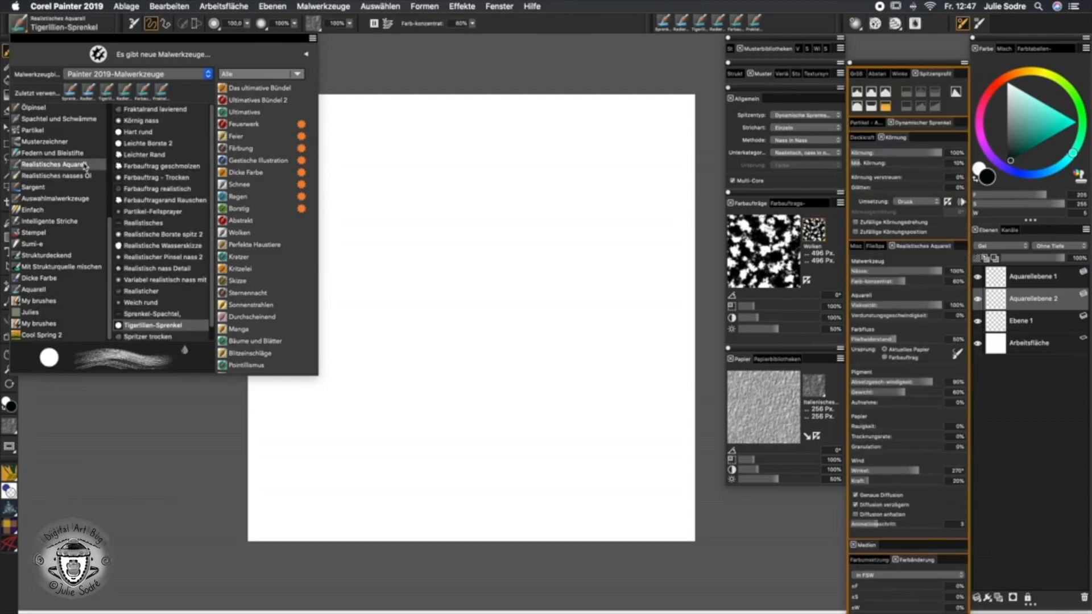